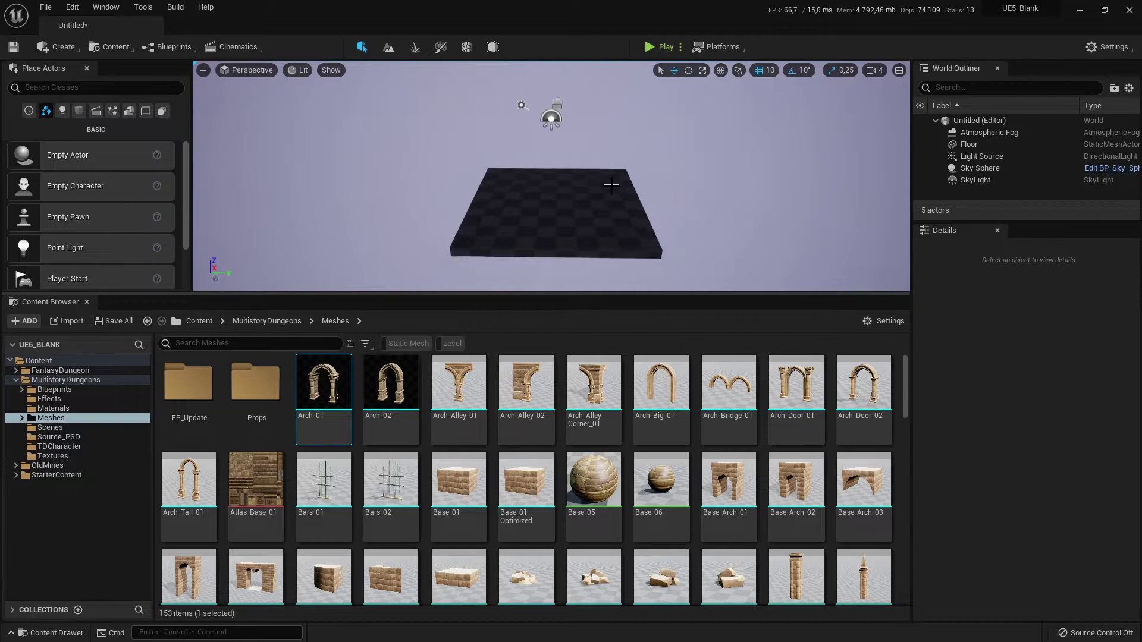
- Place Arch_01 in the level at -110, -80, 20 and open its Arch_01 static mesh
scroll(612, 185, up, 3)
scroll(612, 185, down, 2)
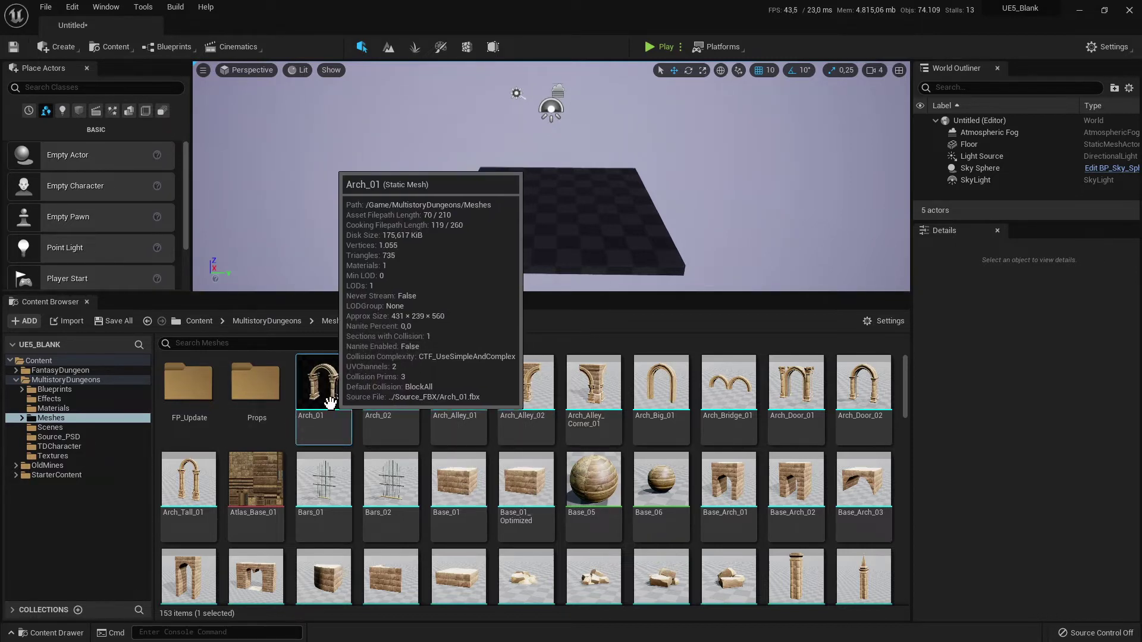
drag(329, 395, 562, 215)
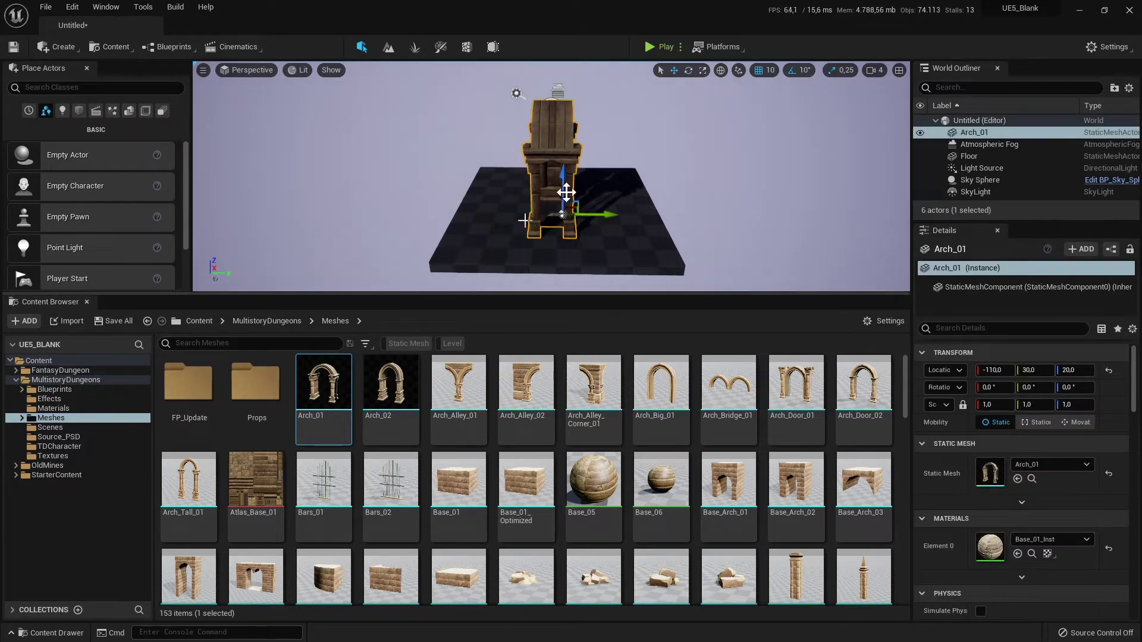
scroll(562, 214, up, 4)
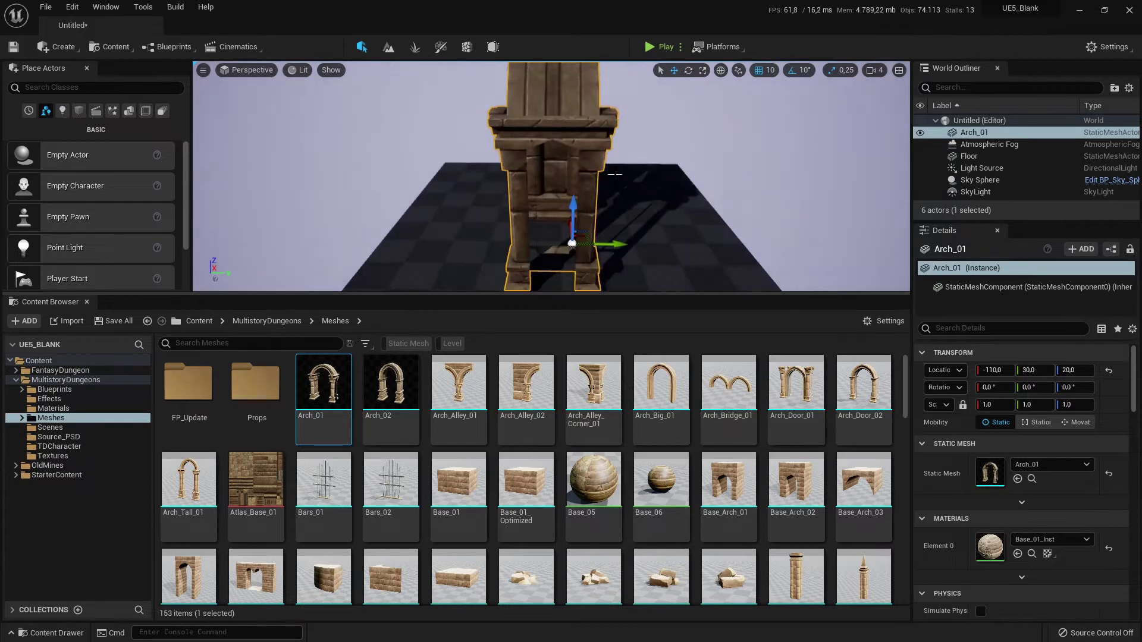
scroll(591, 187, down, 4)
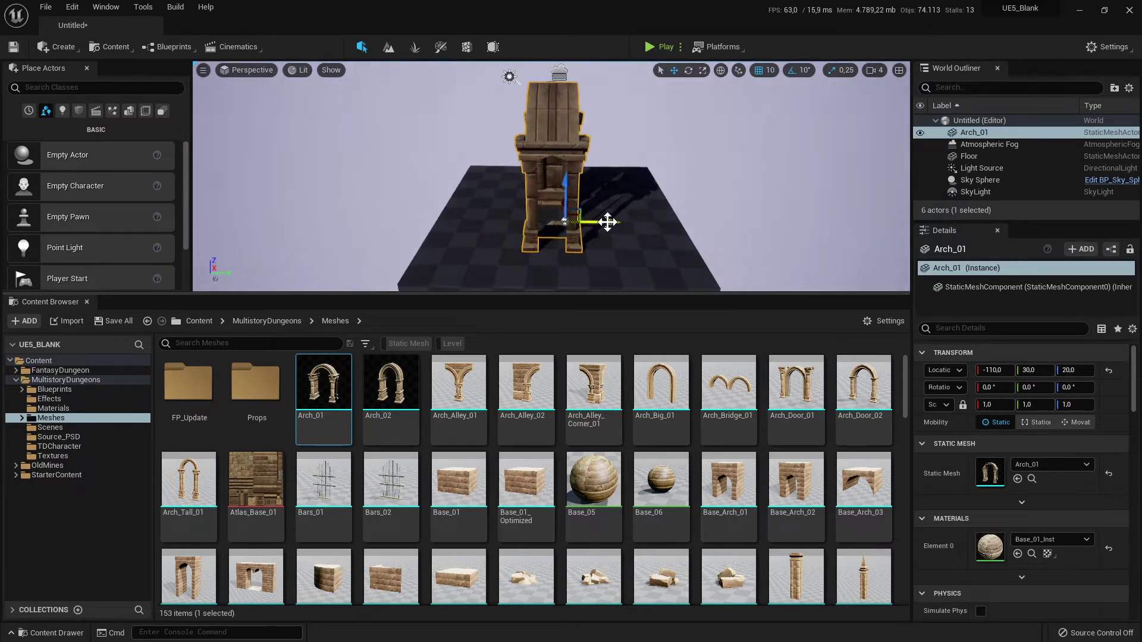
drag(598, 225, 540, 227)
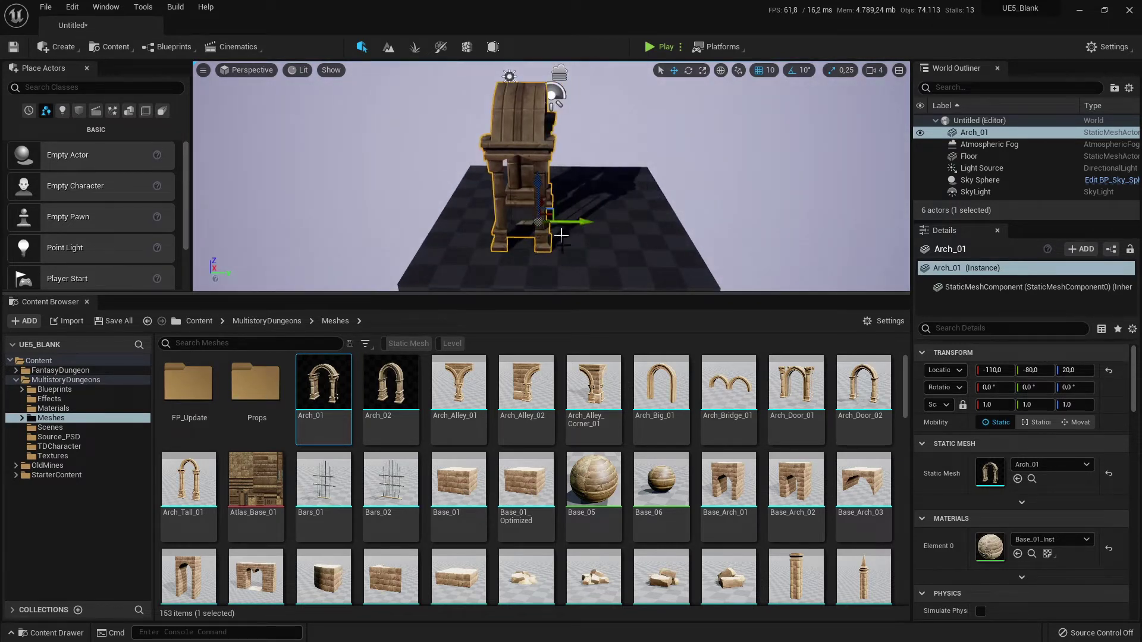
double_click(319, 385)
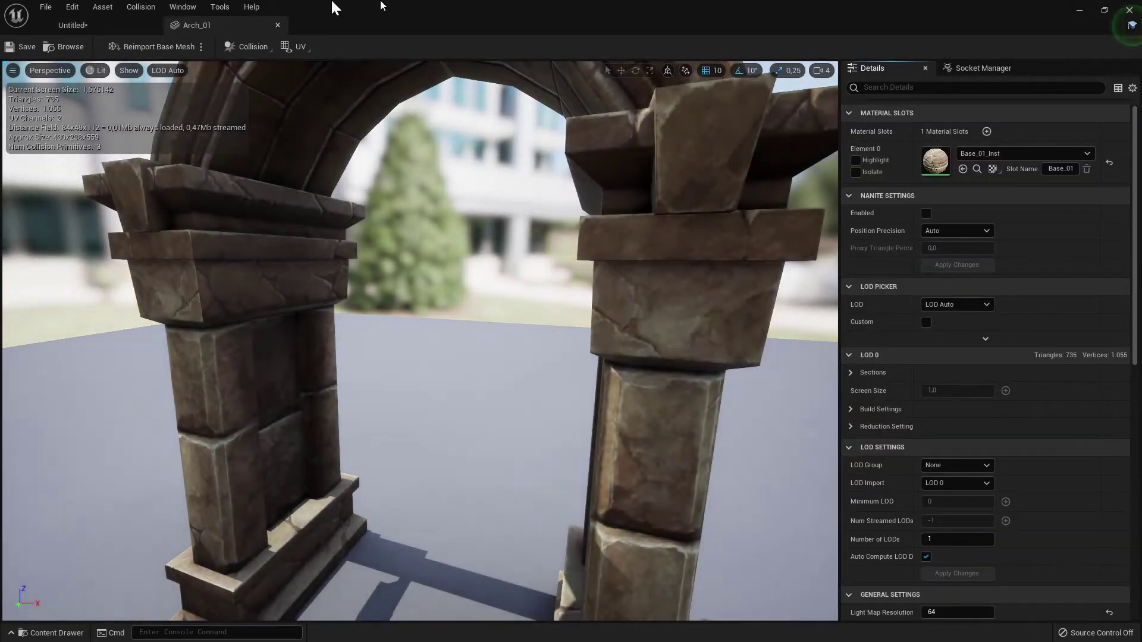
- Turn on Show Pivot in the Arch_01 mesh editor, then switch back to the Untitled level
click(128, 70)
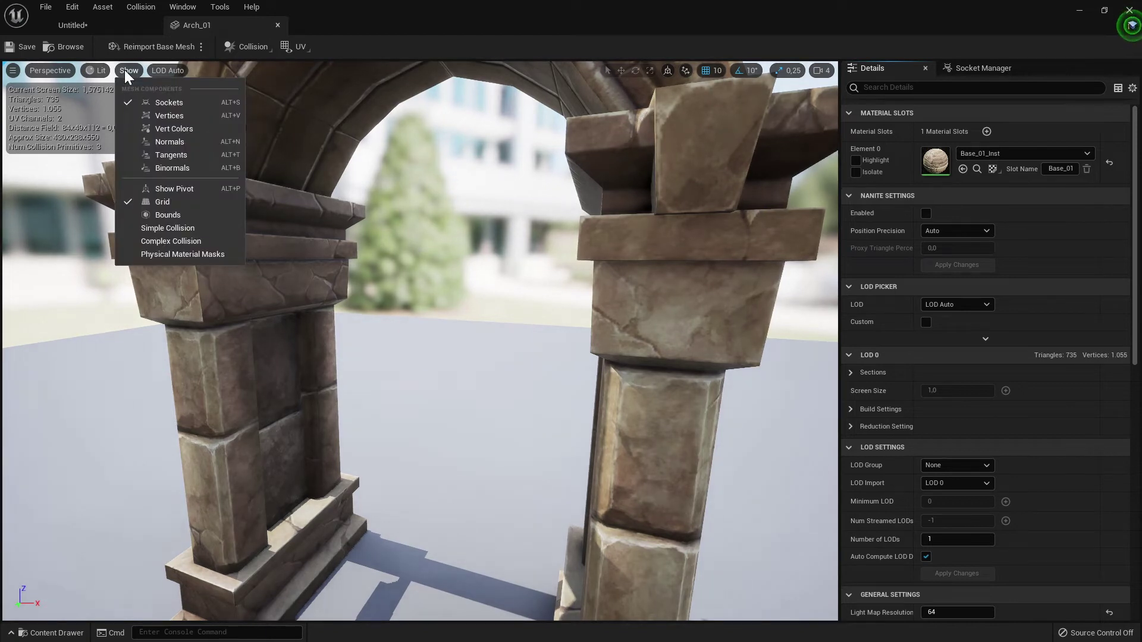
click(152, 189)
scroll(530, 494, down, 5)
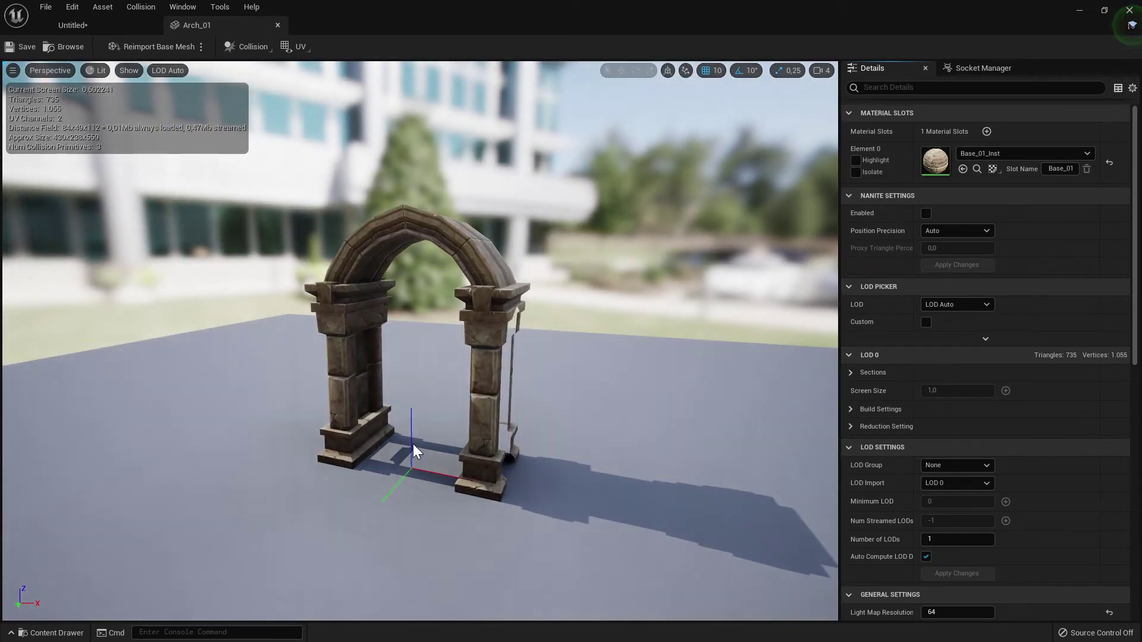
click(74, 24)
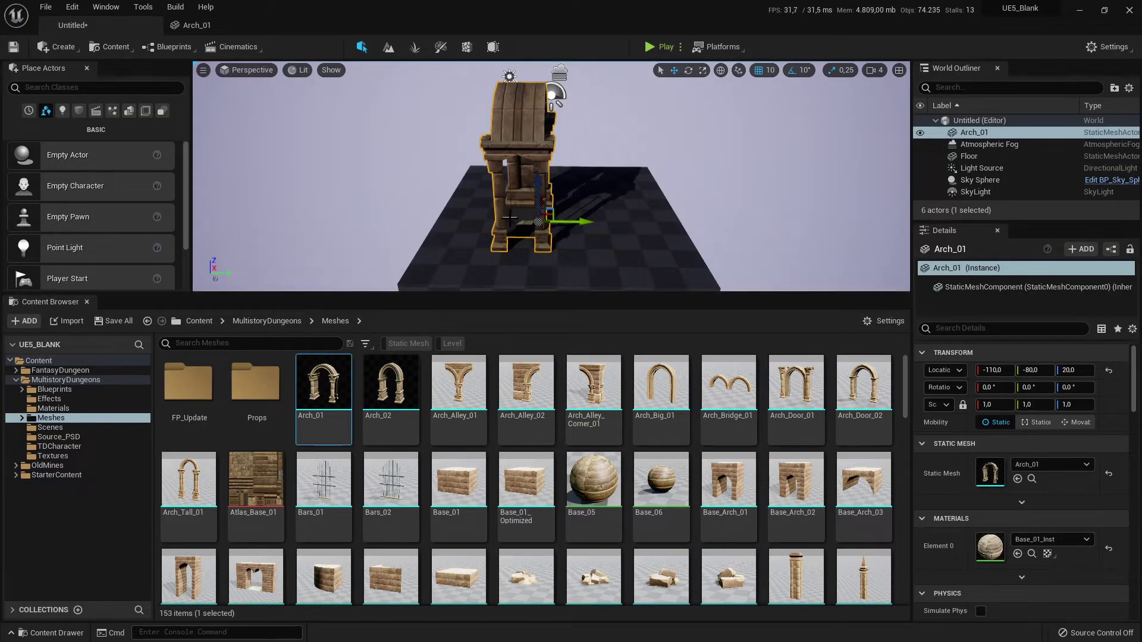
- Add a Floor_Plane_01_32 tile at 0, 0, 0 and select the original Floor actor
scroll(446, 476, down, 5)
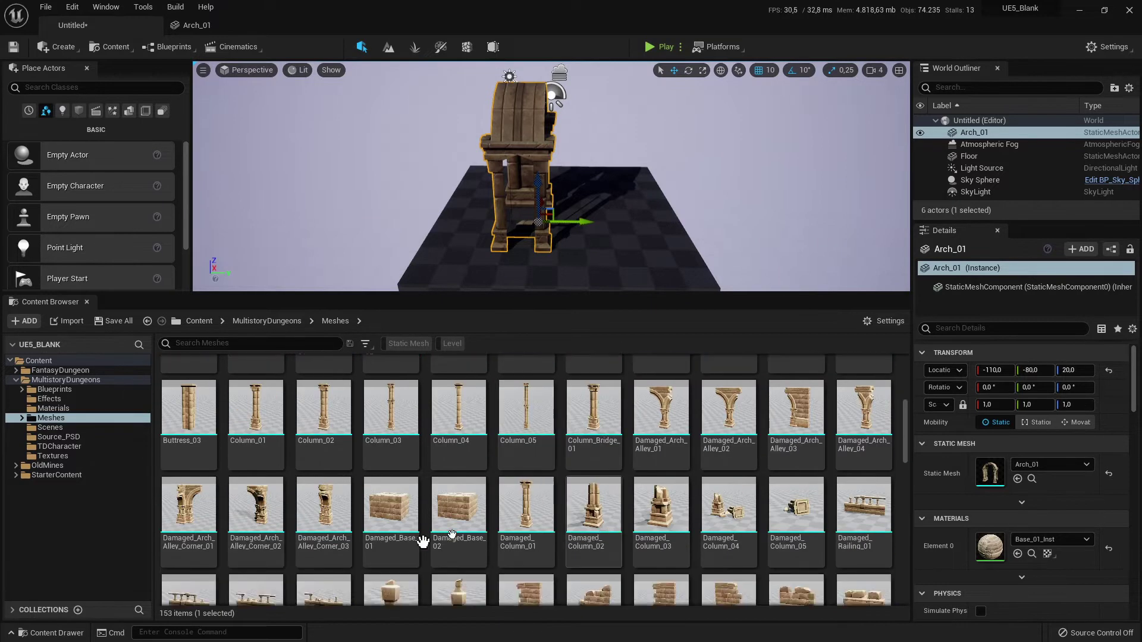
scroll(404, 550, down, 4)
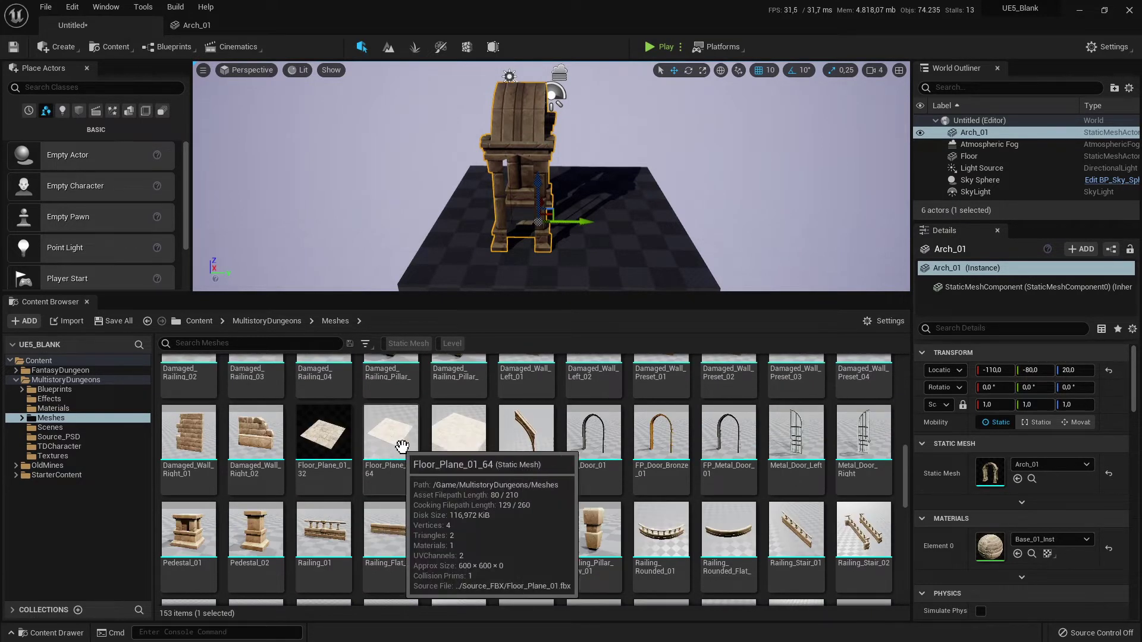
drag(308, 457, 565, 220)
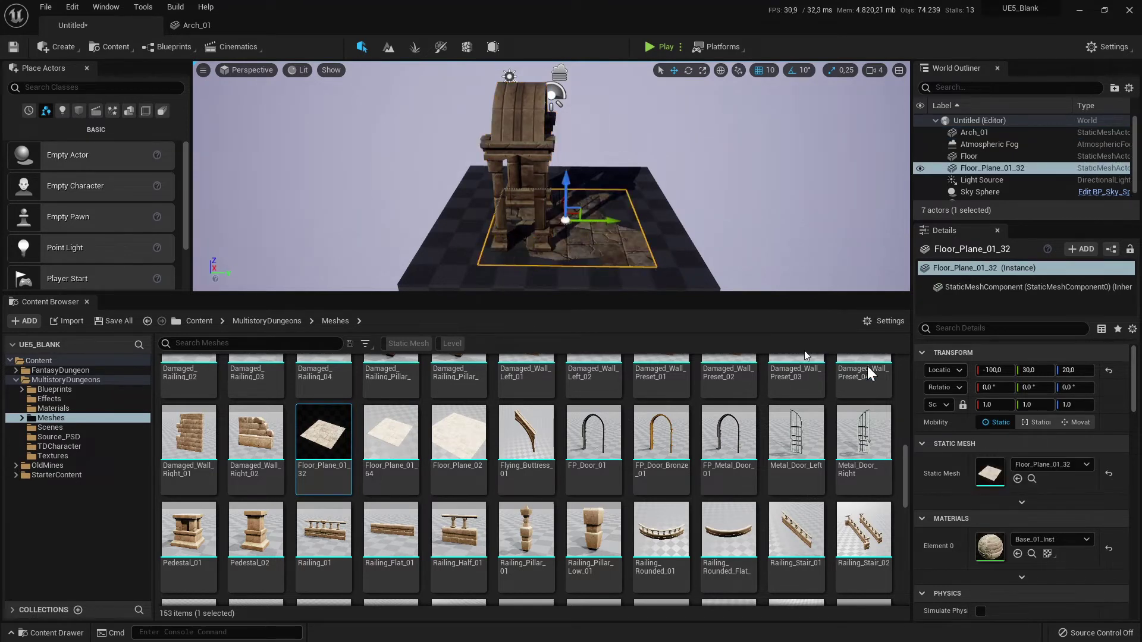
click(1110, 371)
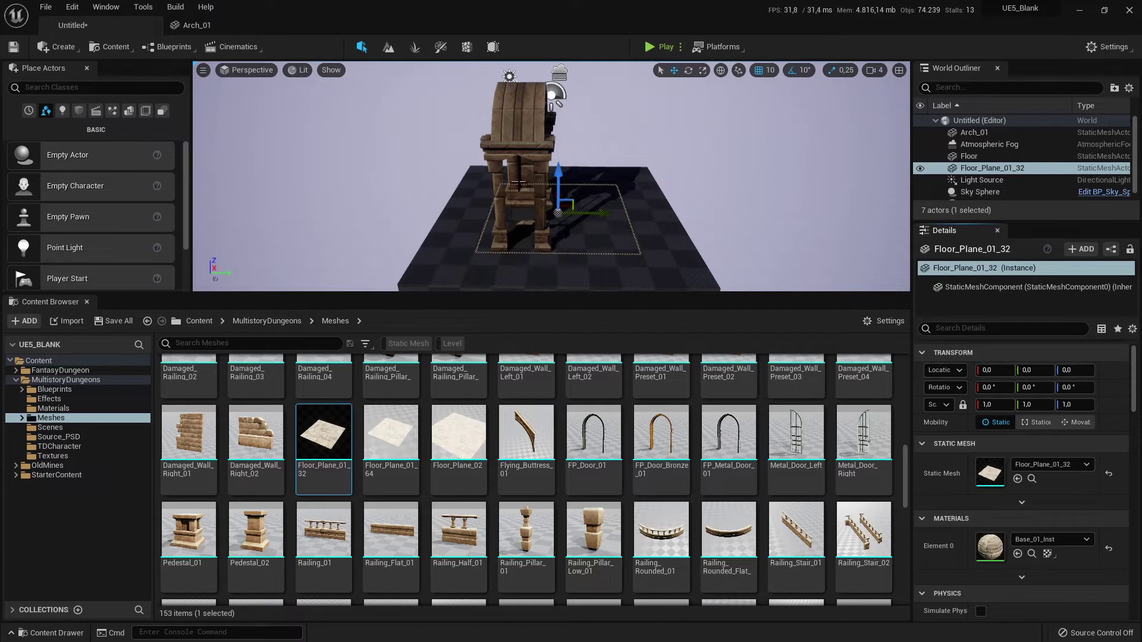
click(476, 280)
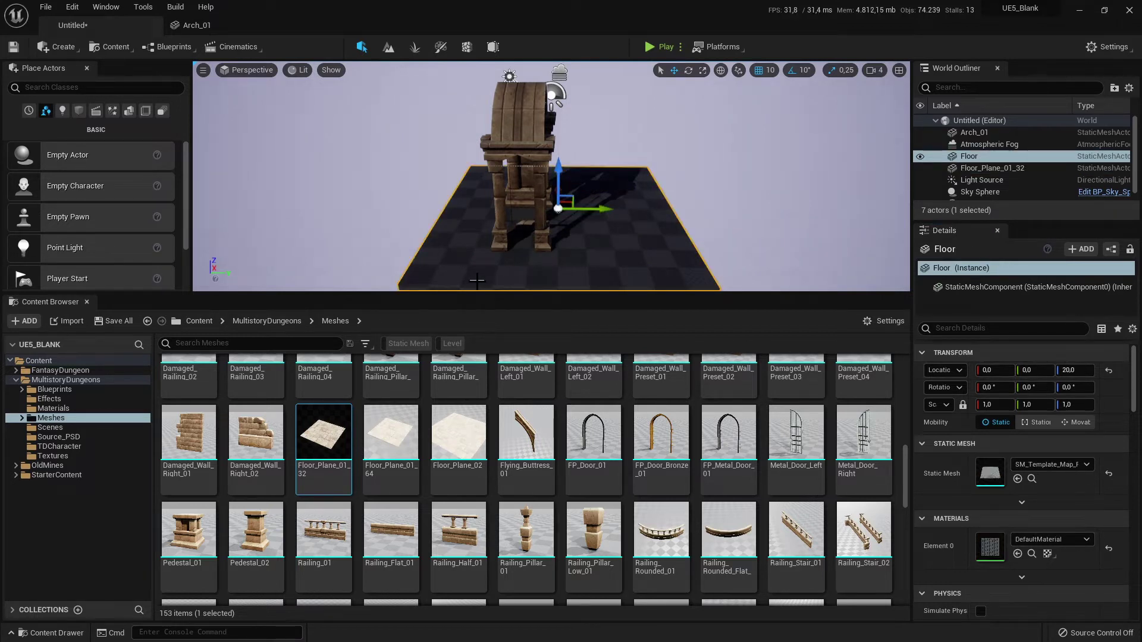
- Delete the old Floor and move Arch_01 to 0, -250, 0 beside the tile
key(Delete)
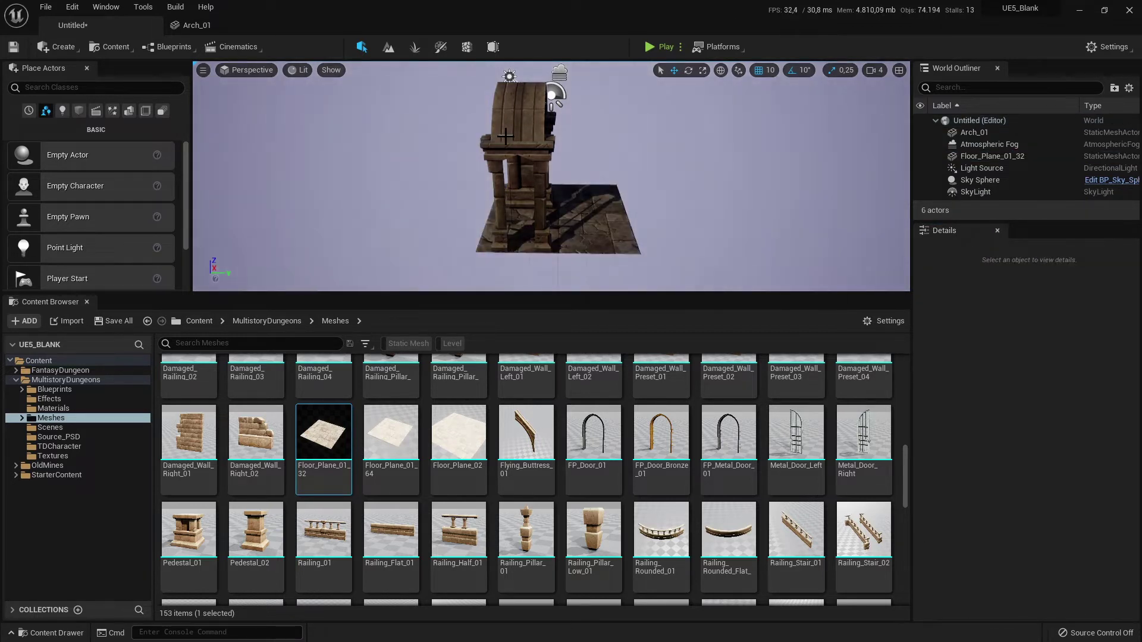
click(523, 149)
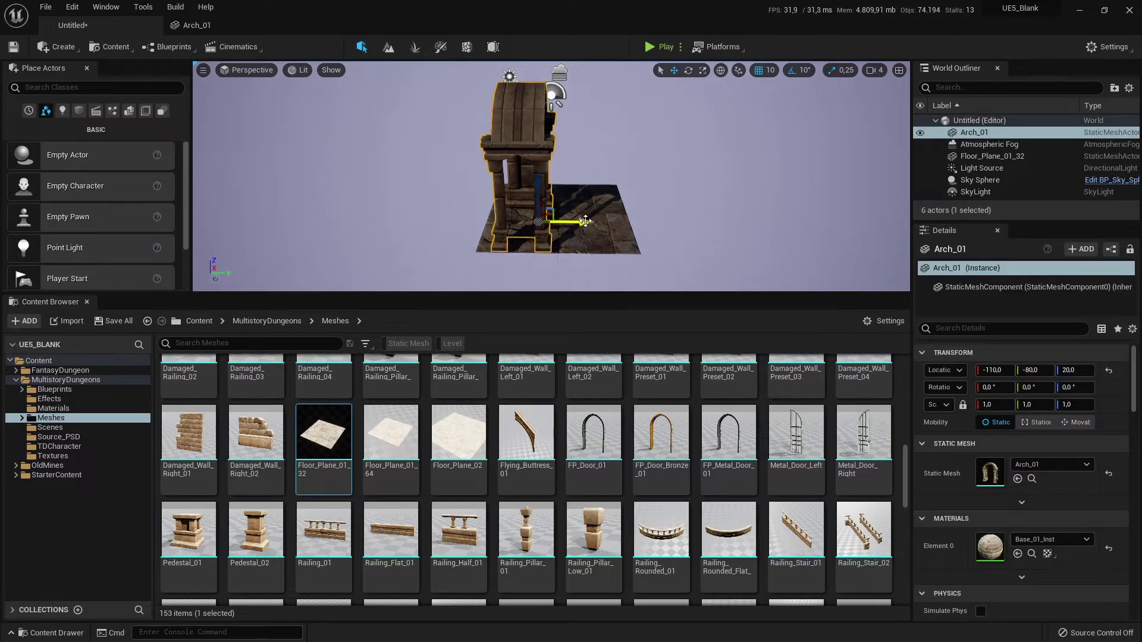
drag(584, 222, 542, 221)
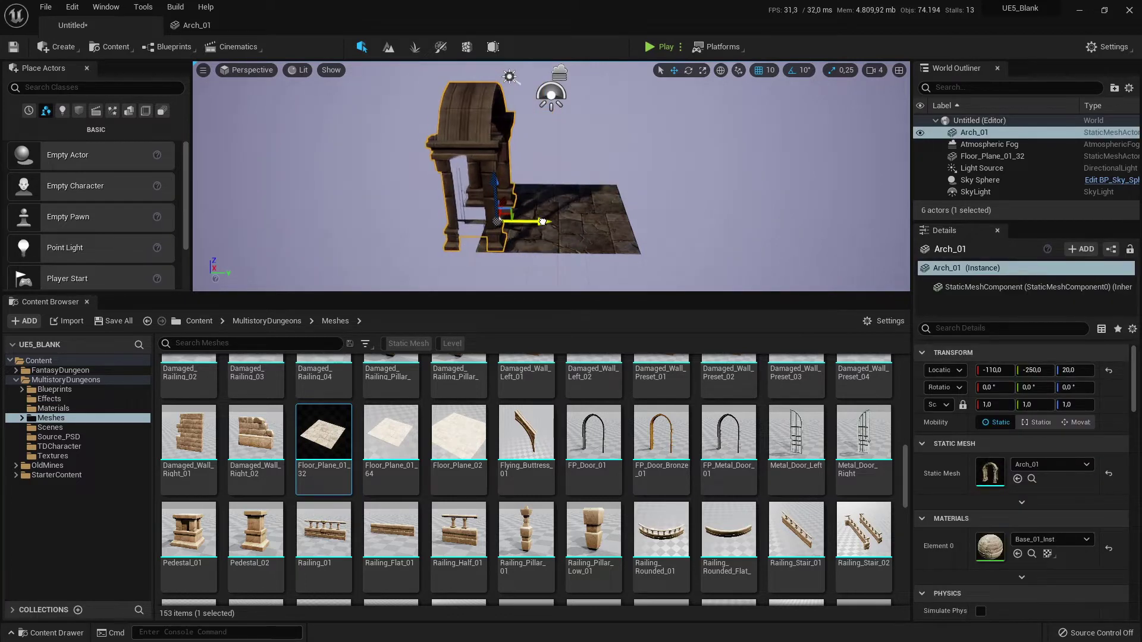
click(1110, 371)
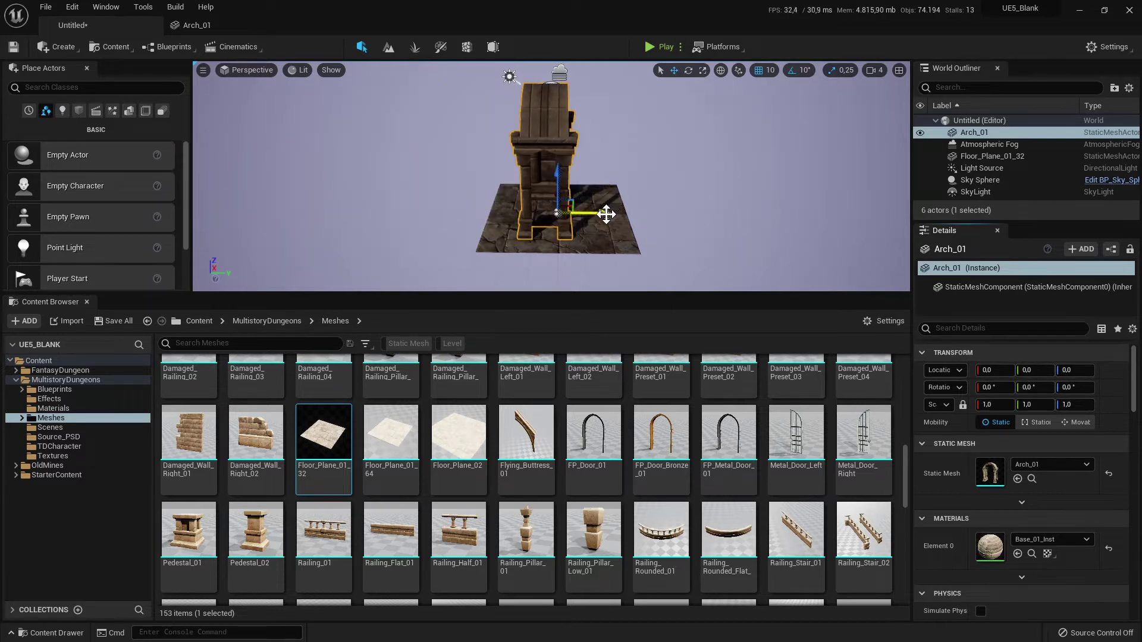
drag(606, 214, 547, 207)
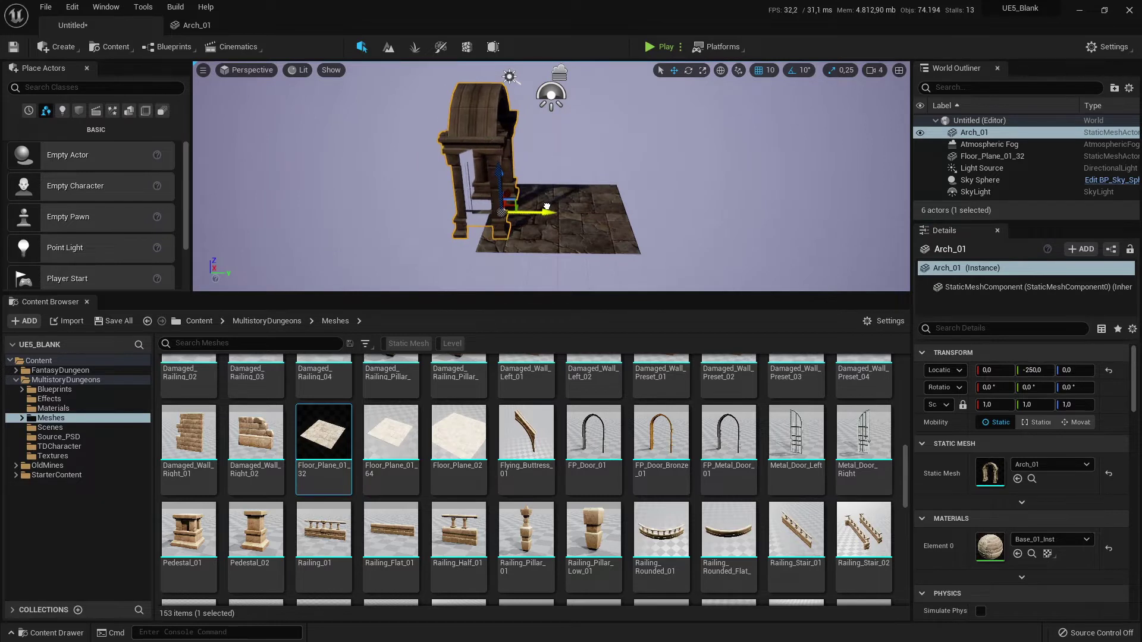
scroll(517, 203, up, 5)
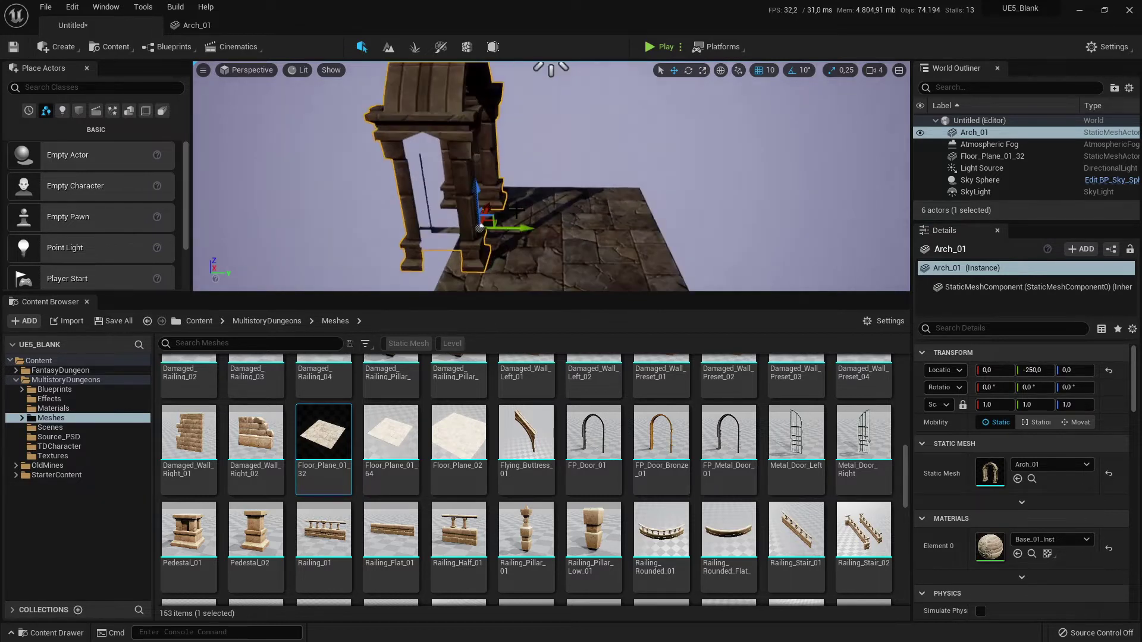
scroll(466, 244, down, 3)
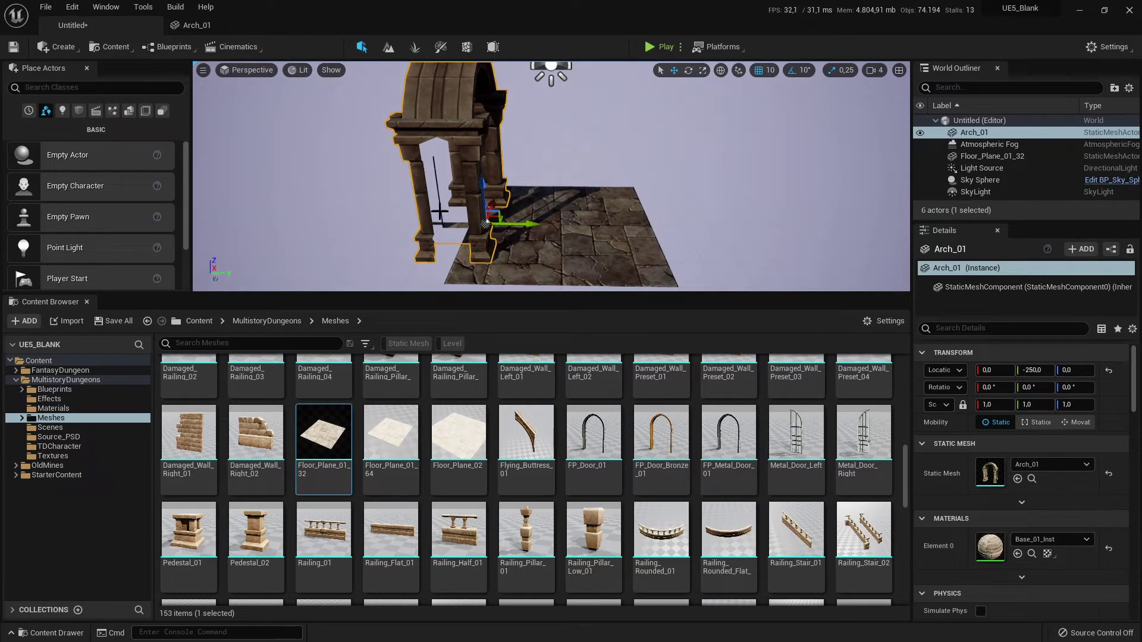
scroll(473, 434, up, 5)
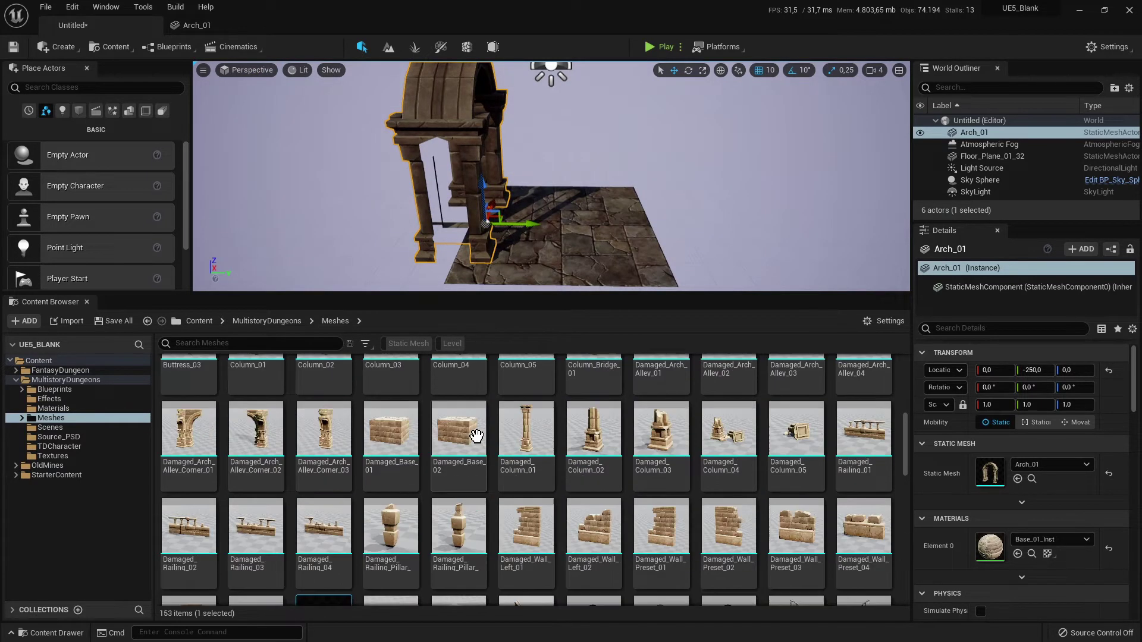
scroll(474, 434, up, 3)
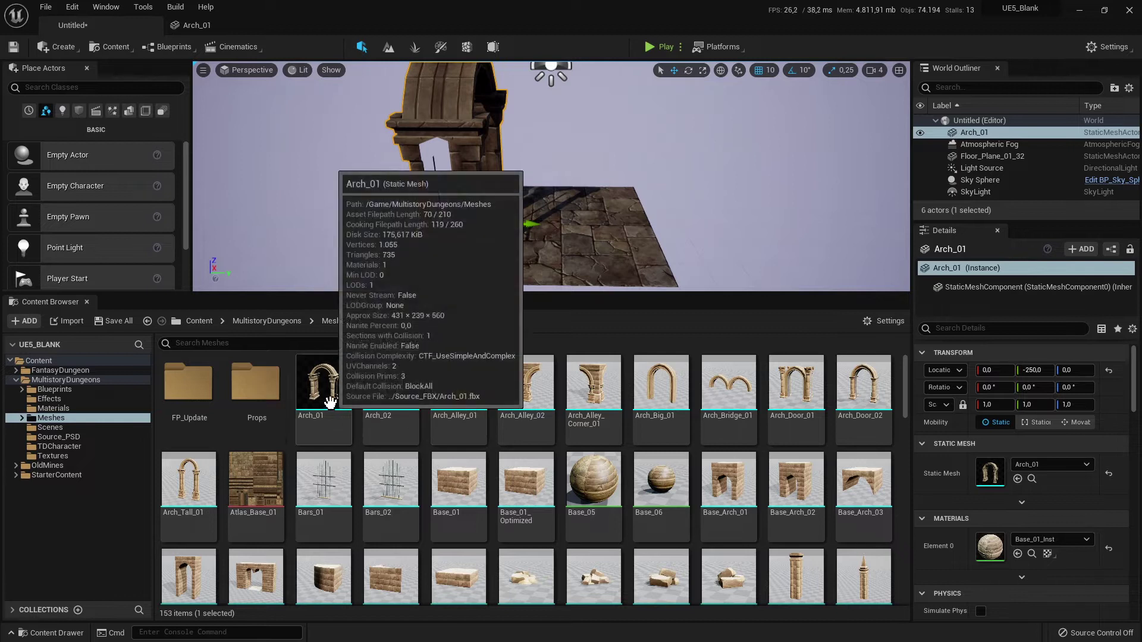
double_click(305, 384)
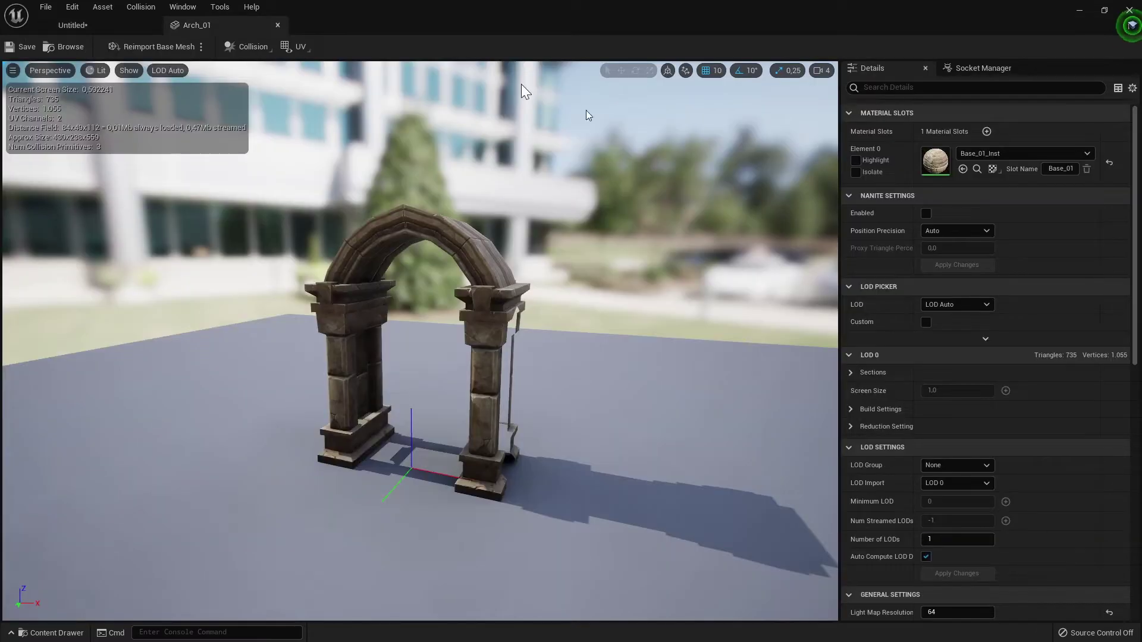
click(62, 70)
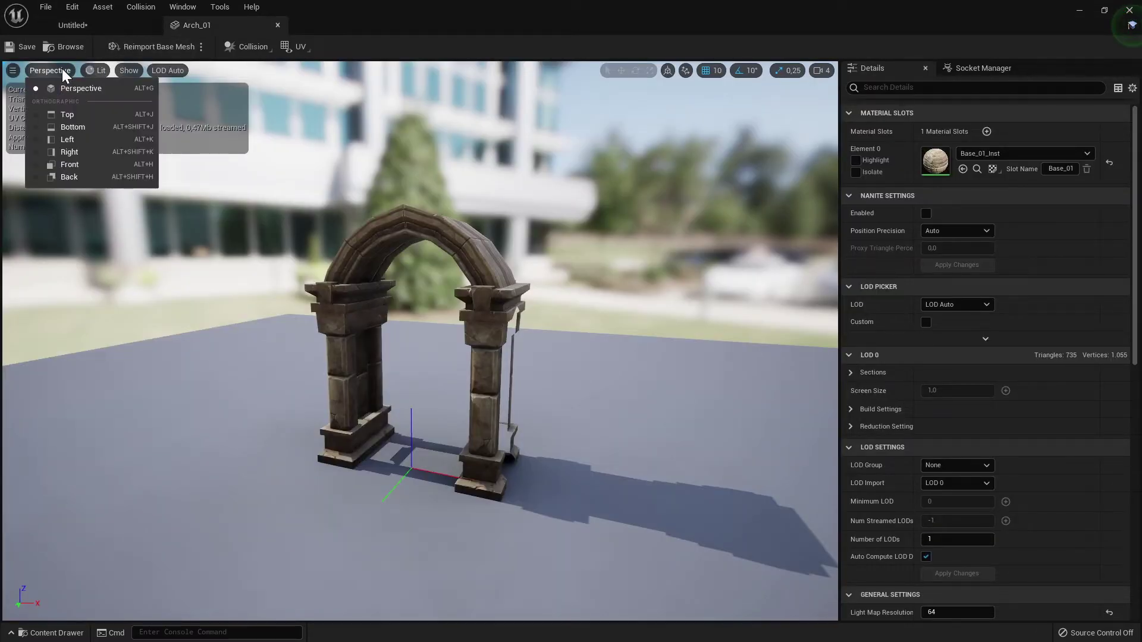
click(73, 164)
scroll(446, 135, up, 3)
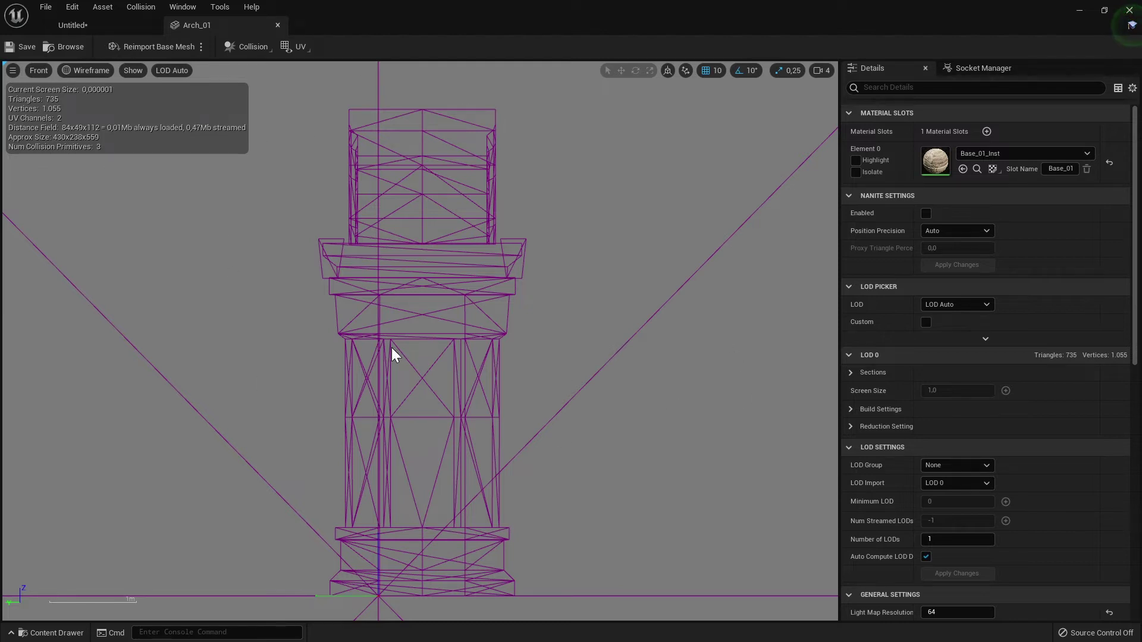
click(97, 25)
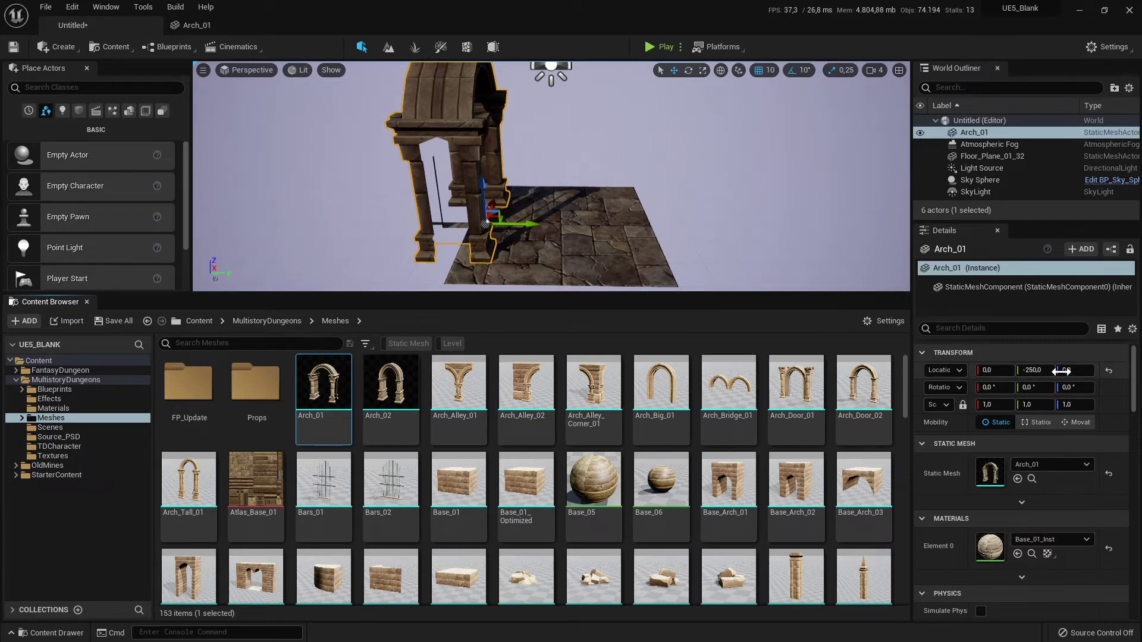
- Reset Arch_01's location and set its Rotation Z to 90
click(1108, 372)
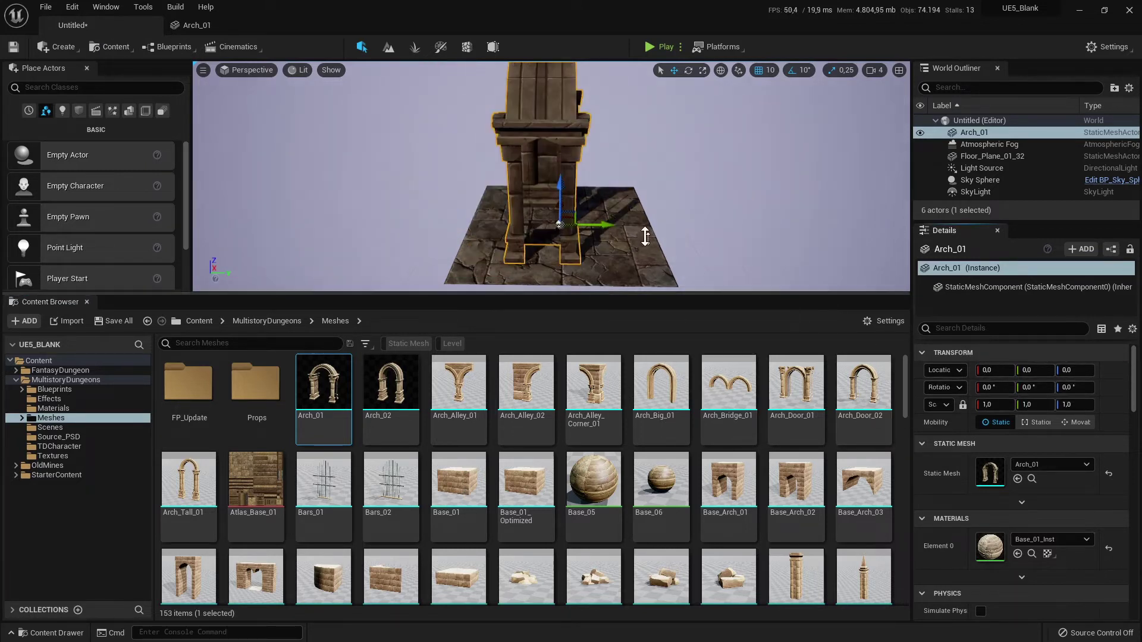
click(1079, 388)
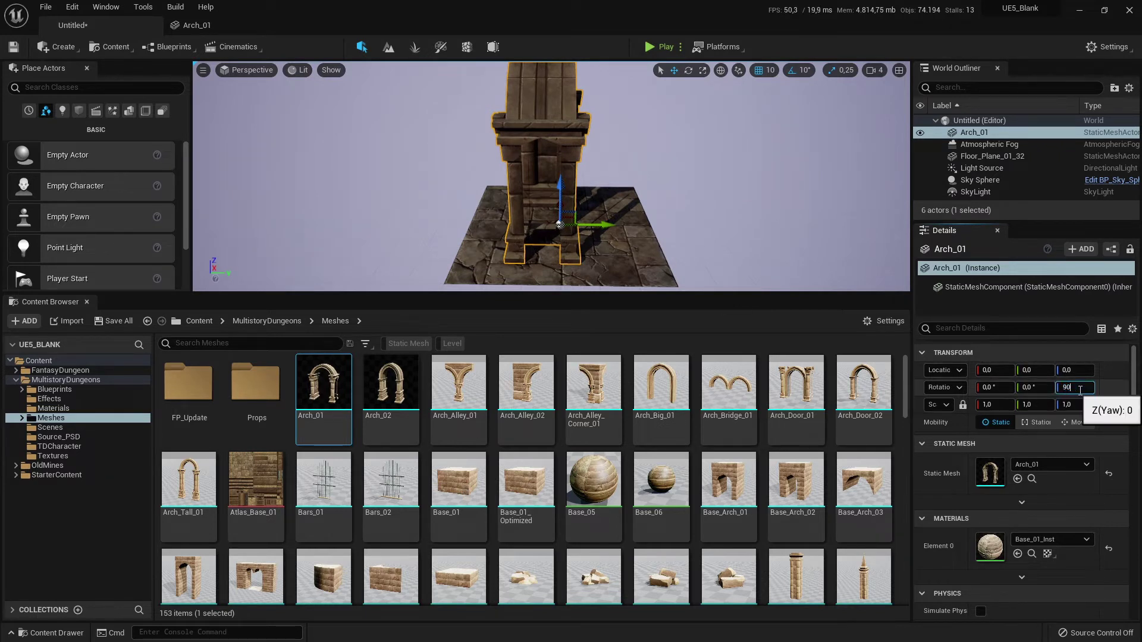
text(90)
key(Return)
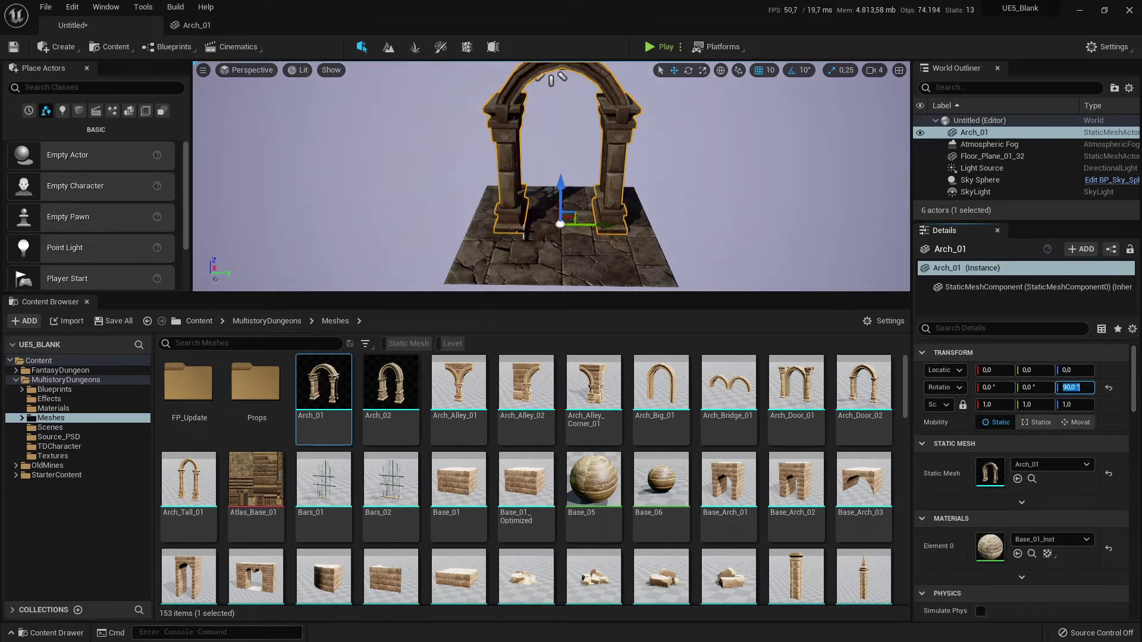
- Drag Arch_01 along X to 250, off the floor tile's centre
right_drag(587, 200, 539, 210)
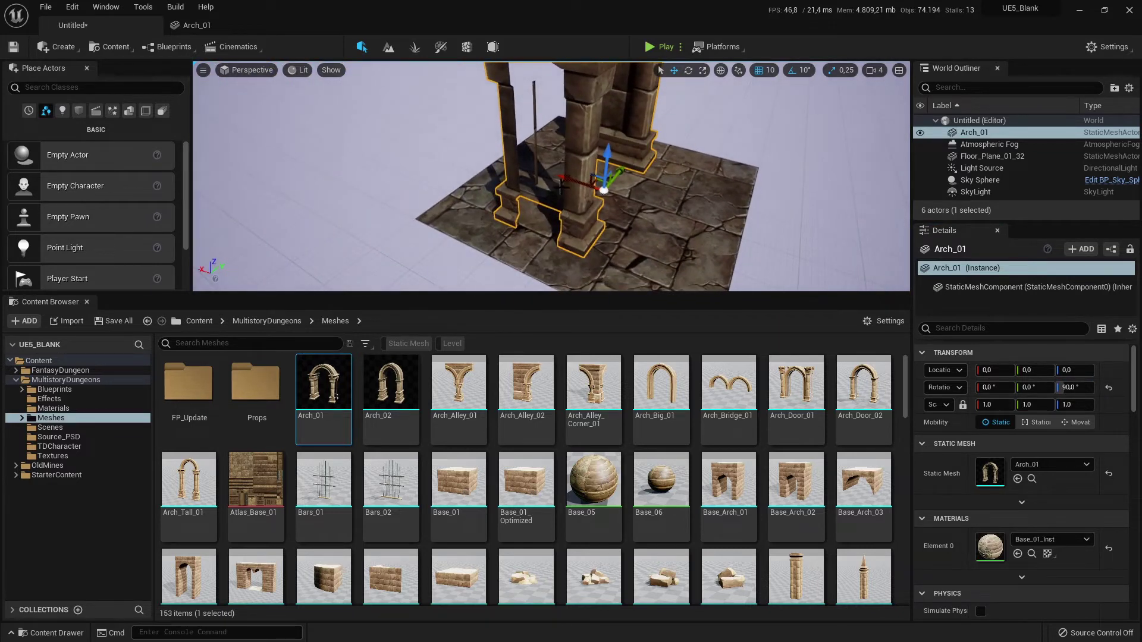
drag(560, 186, 485, 139)
right_drag(485, 139, 459, 163)
- Set the Floor_Plane_01_32 tile's Rotation Z to 90
click(601, 220)
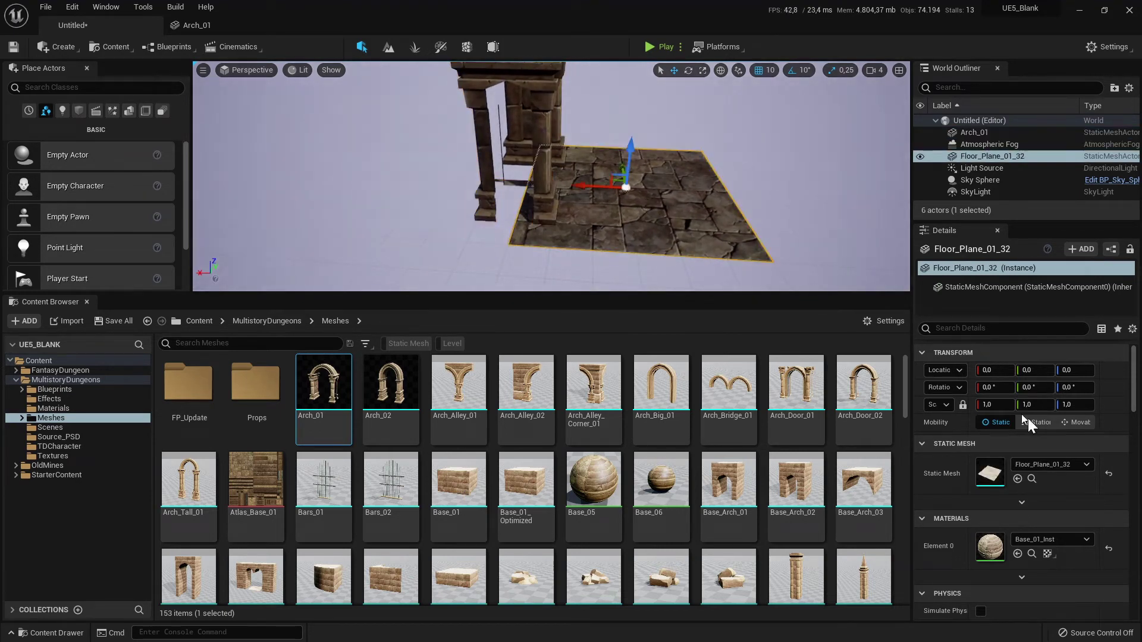
click(1071, 387)
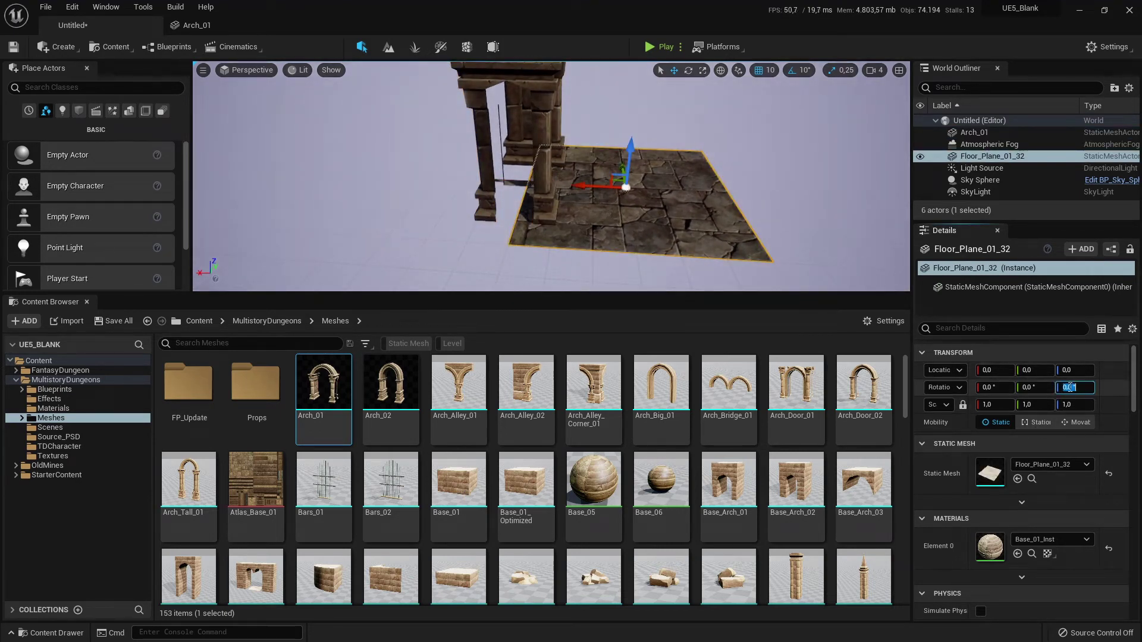
text(90)
key(Return)
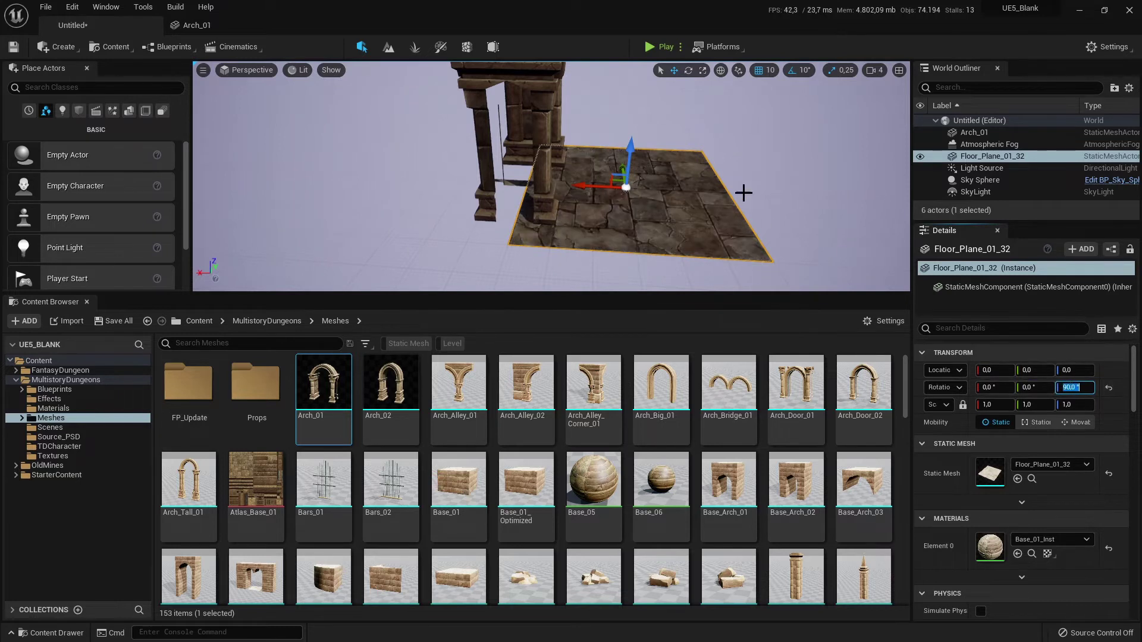
right_drag(742, 191, 673, 197)
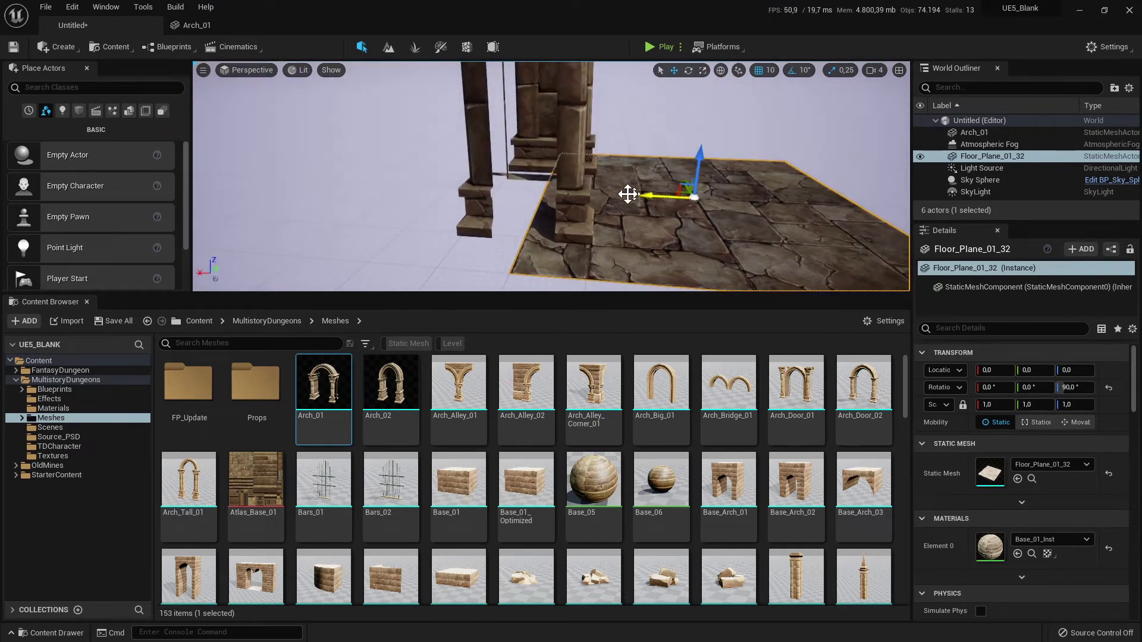
- Nudge Arch_01 along X so its base rests on the floor tile's edge
click(574, 182)
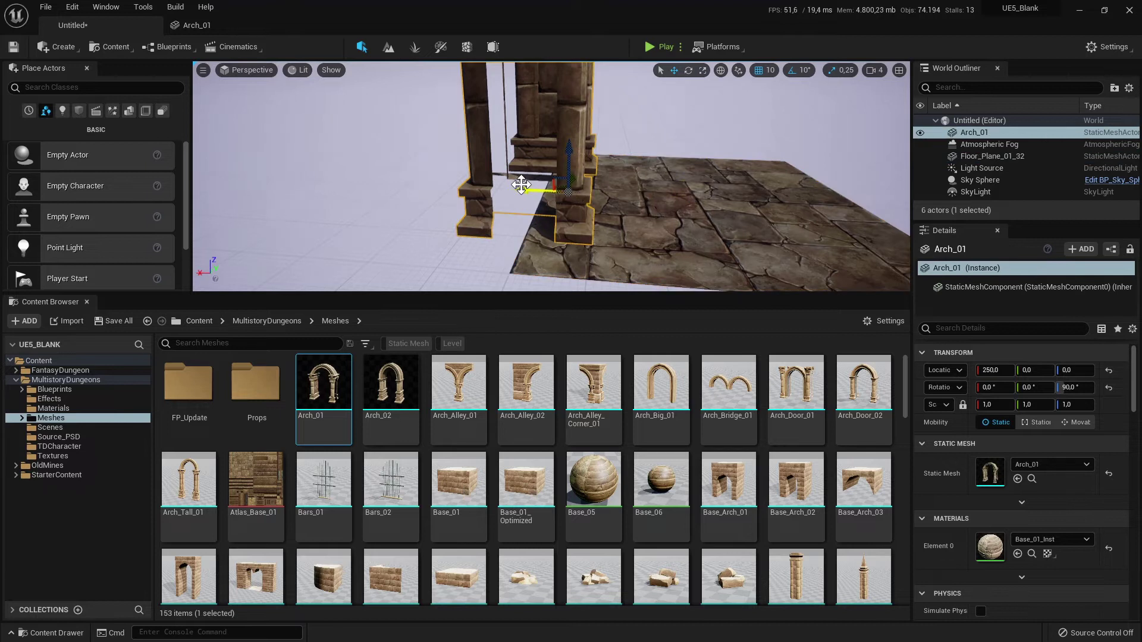
mouse_move(526, 190)
mouse_down()
mouse_move(537, 190)
mouse_move(523, 191)
mouse_up()
right_drag(589, 235, 586, 307)
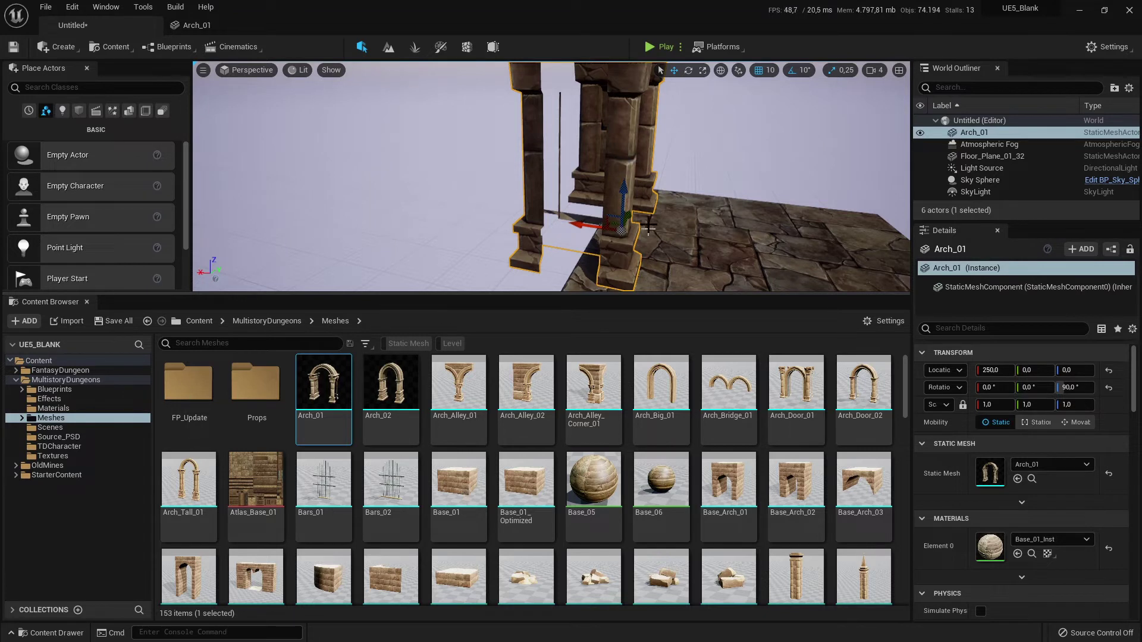
scroll(632, 203, down, 3)
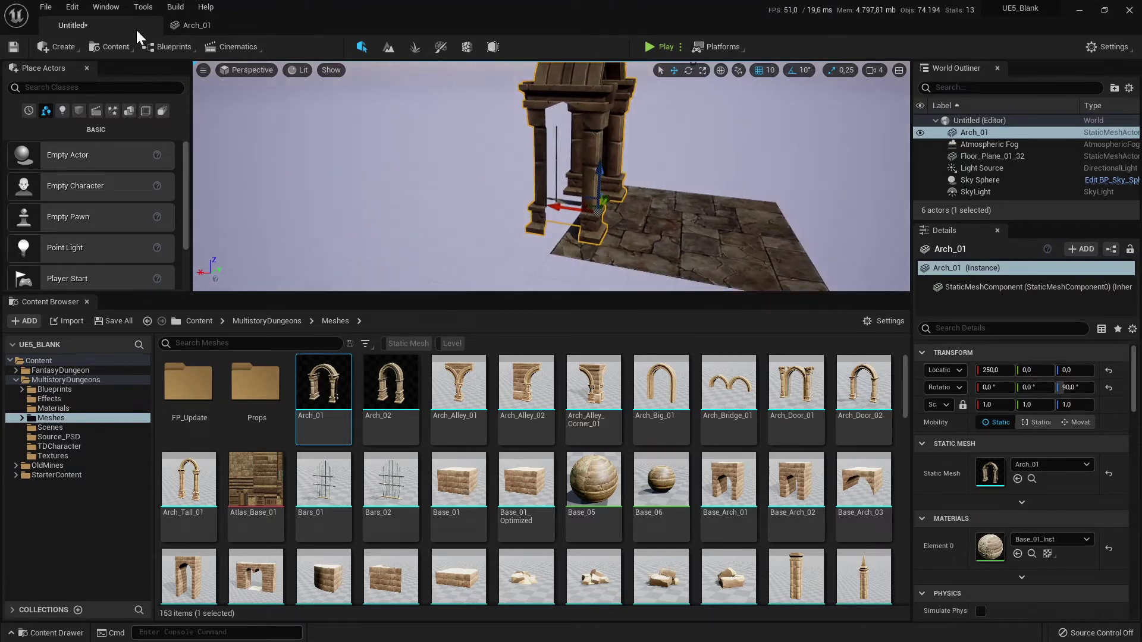
- Open Tools > Merge Actors for Arch_01, then return to the Untitled level
click(134, 8)
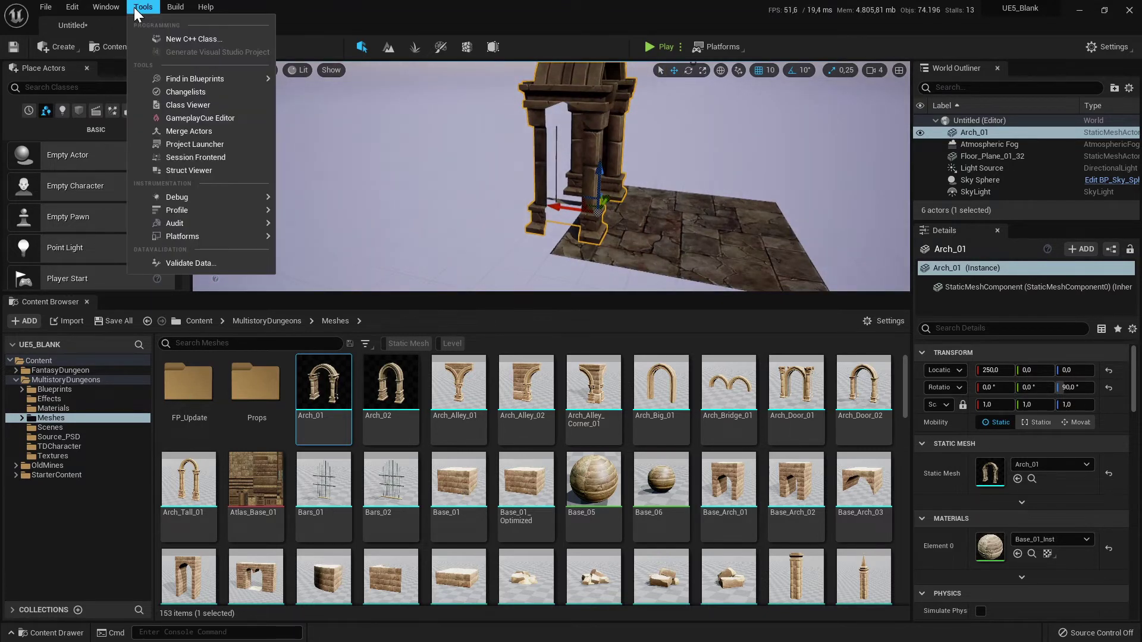
click(173, 131)
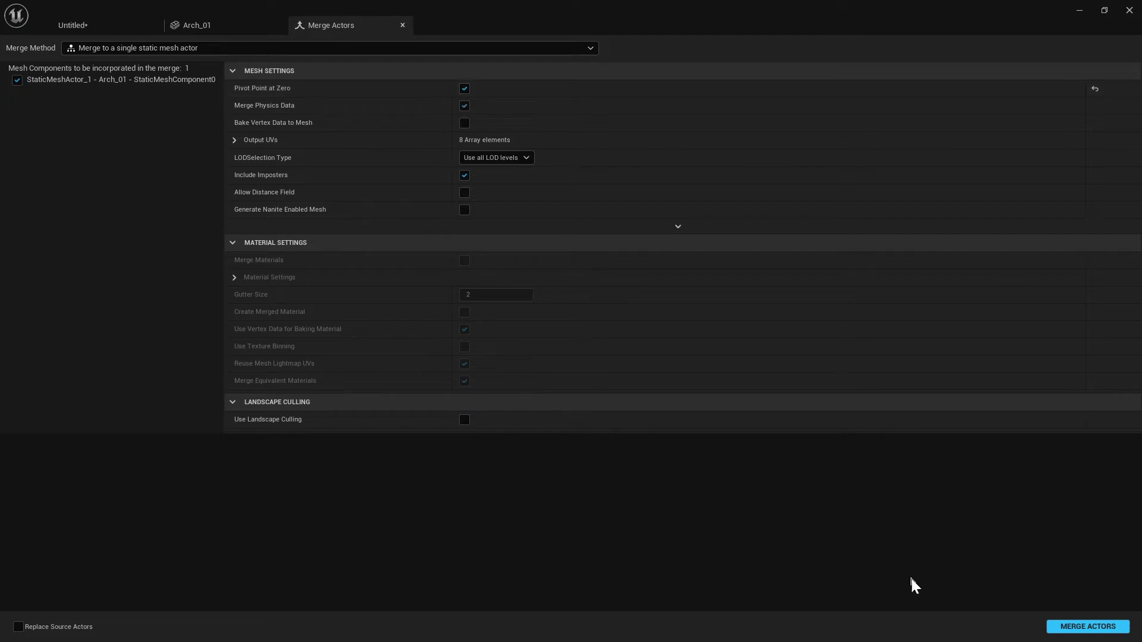
click(113, 27)
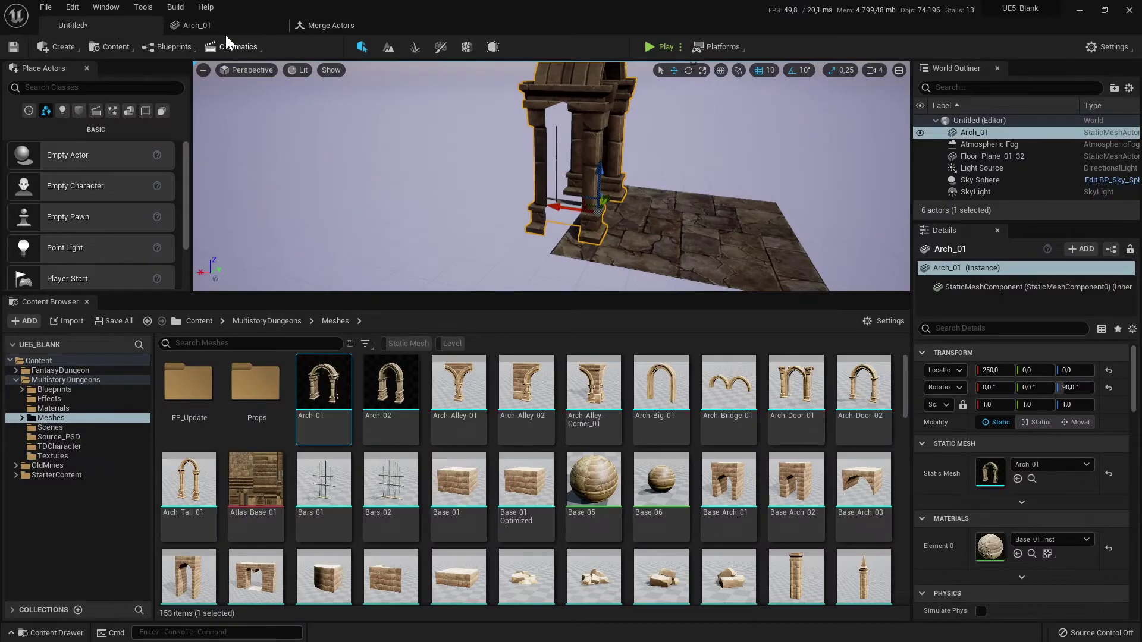
- Merge Arch_01 and save the result in /Game as SM_MERGED_StaticMeshActor_YT
click(326, 25)
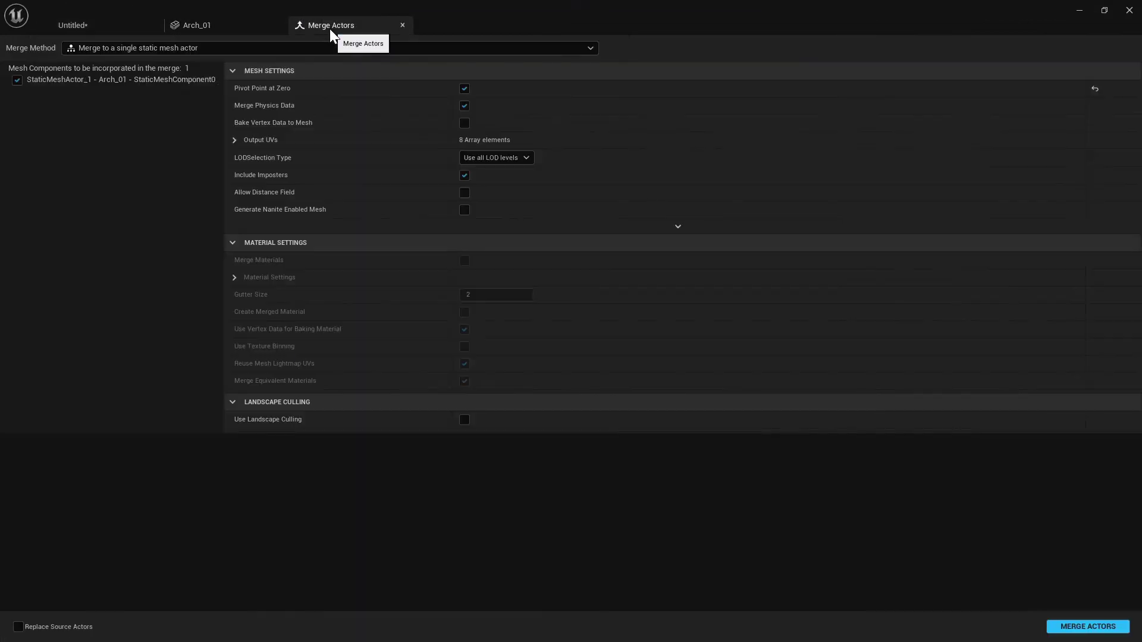
click(1088, 627)
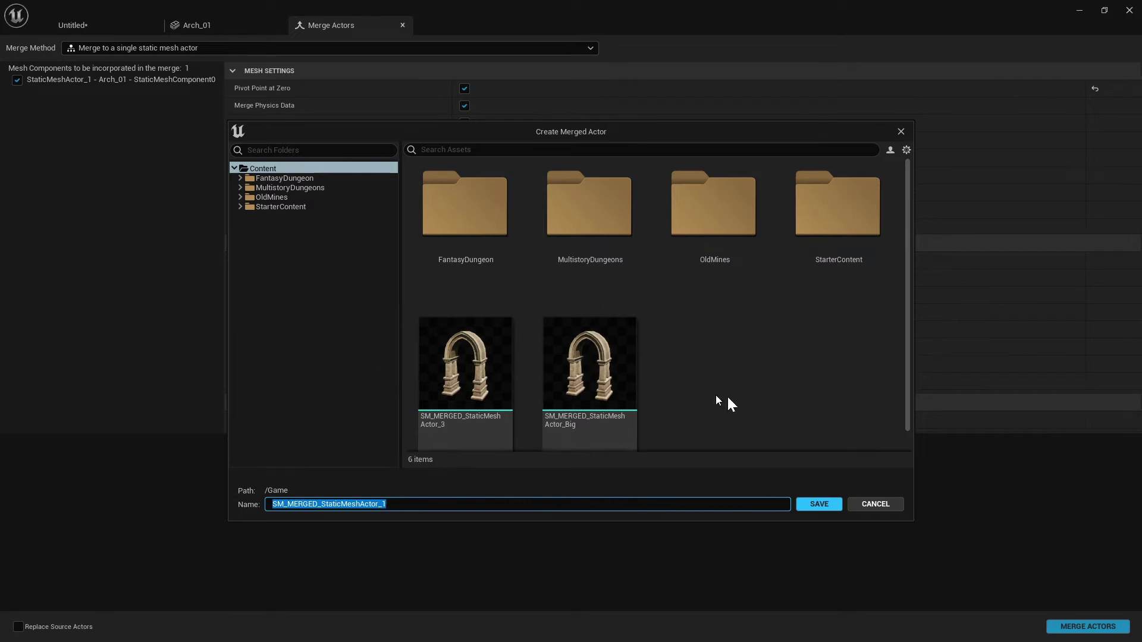
click(565, 509)
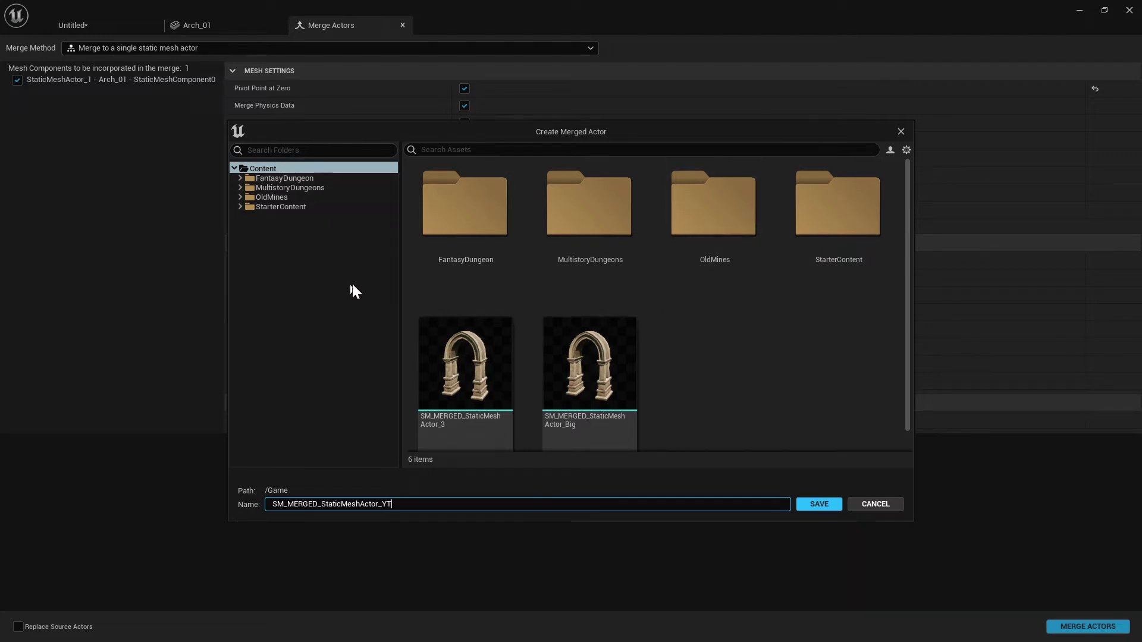
click(818, 504)
- Open SM_MERGED_StaticMeshActor_YT and dock its mesh editor among the editor tabs
mouse_move(556, 388)
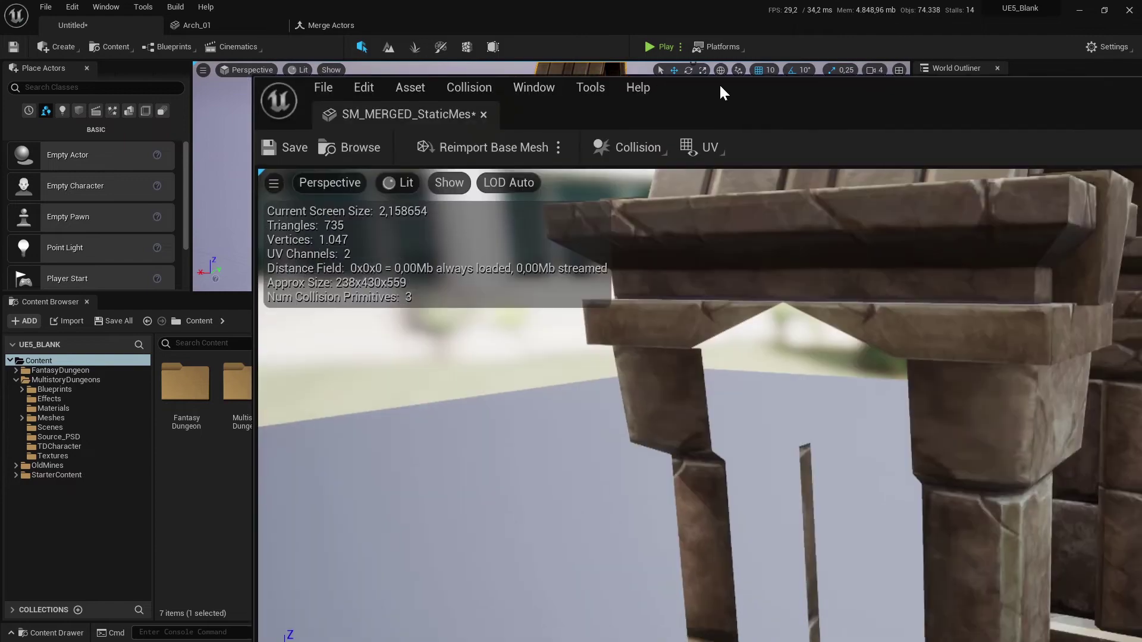
drag(720, 83, 855, 144)
drag(369, 53, 356, 23)
scroll(395, 291, down, 8)
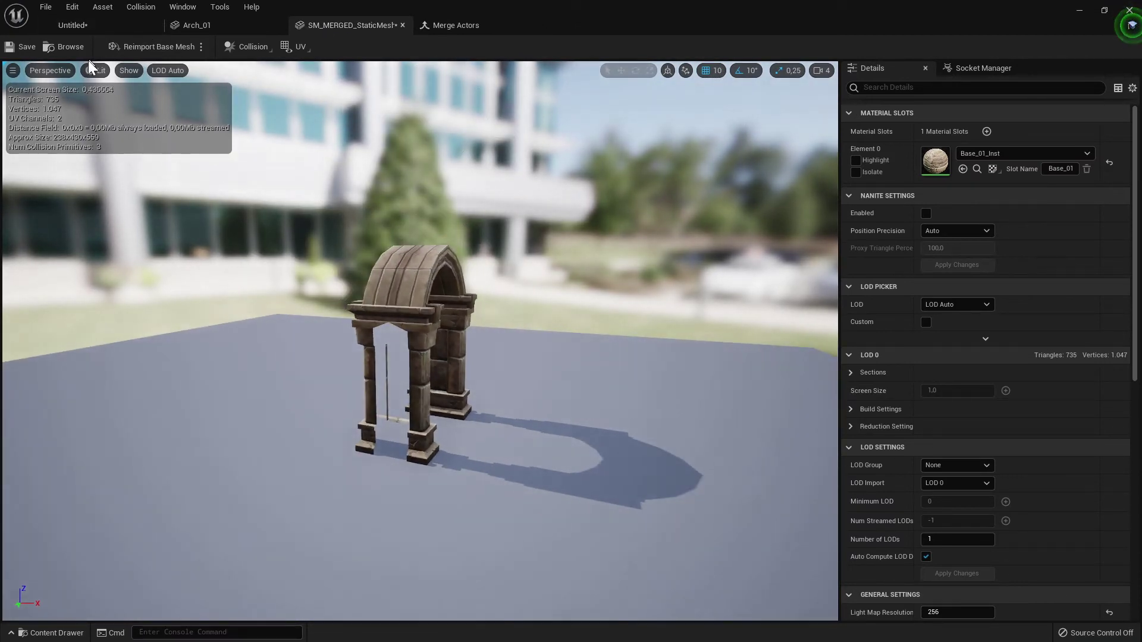
- Check the merged arch in Front view, then return to Perspective
click(53, 72)
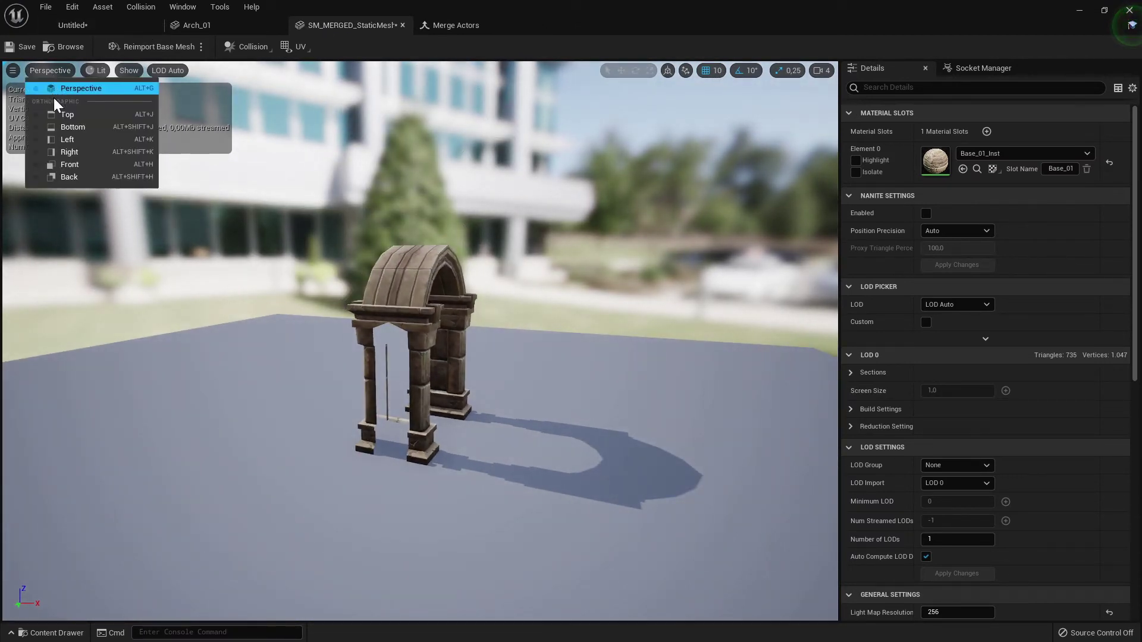
click(59, 165)
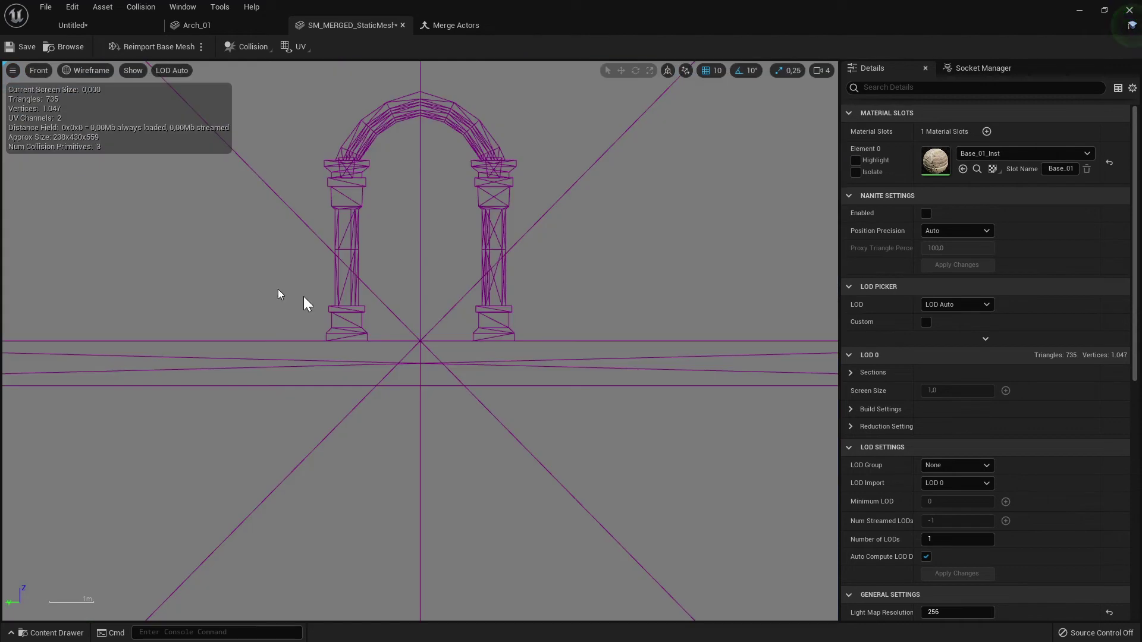
click(47, 68)
click(51, 86)
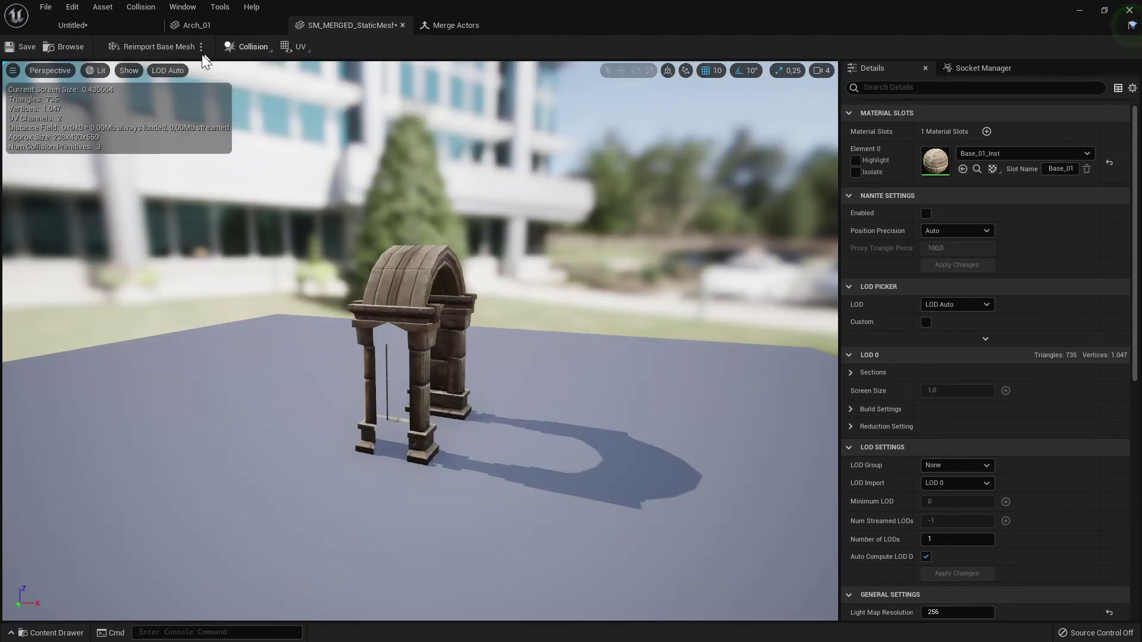
- Enable Show Pivot to see the pivot at the arch's base, then return to the level
click(123, 70)
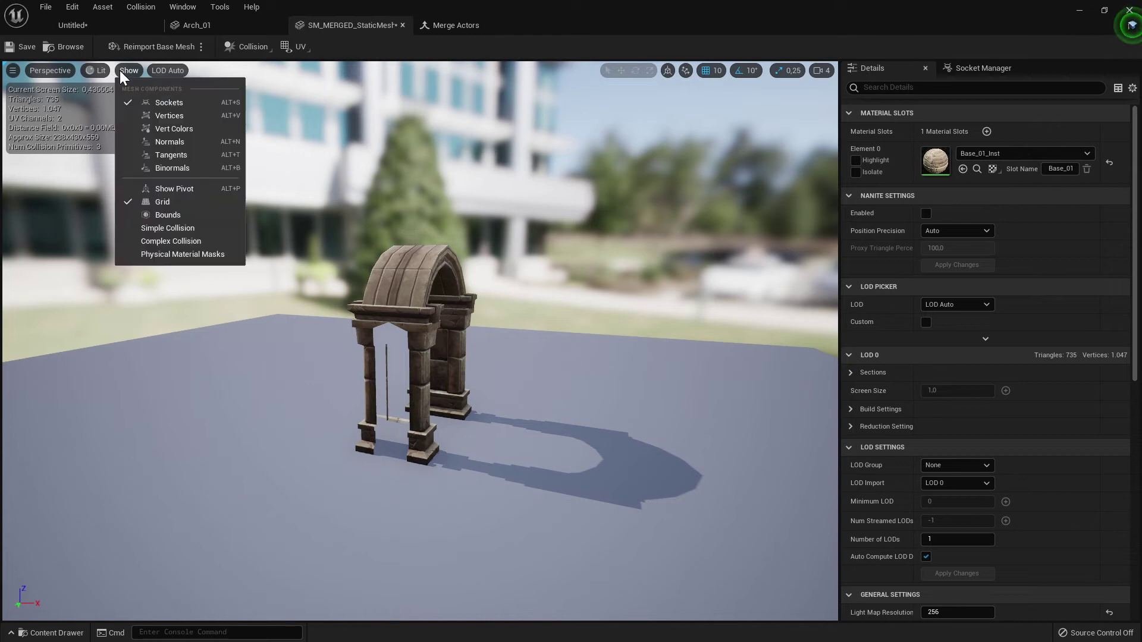
click(145, 189)
scroll(295, 448, up, 3)
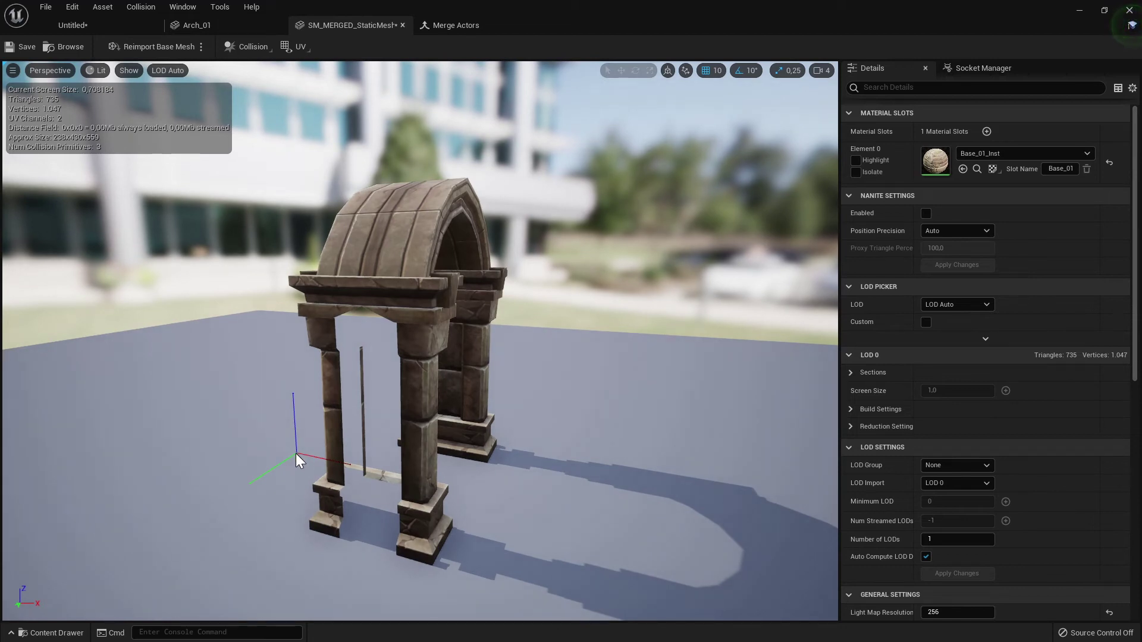
click(85, 25)
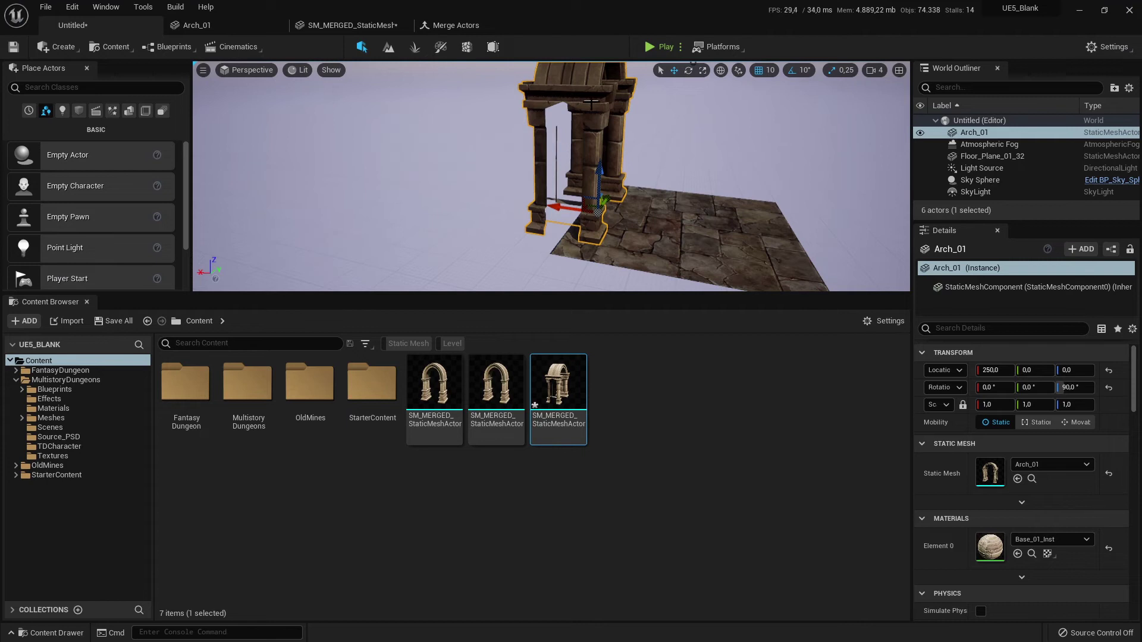
- Replace Arch_01 with the merged arch mesh at 0, 0, 0 on the floor tile
key(Delete)
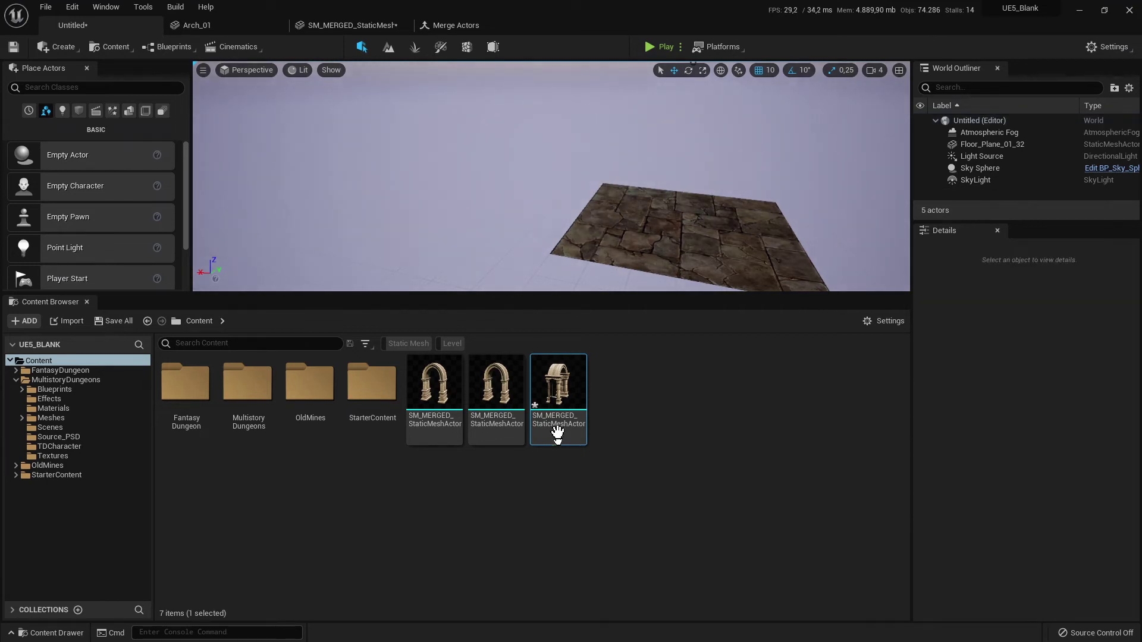
drag(555, 415, 671, 209)
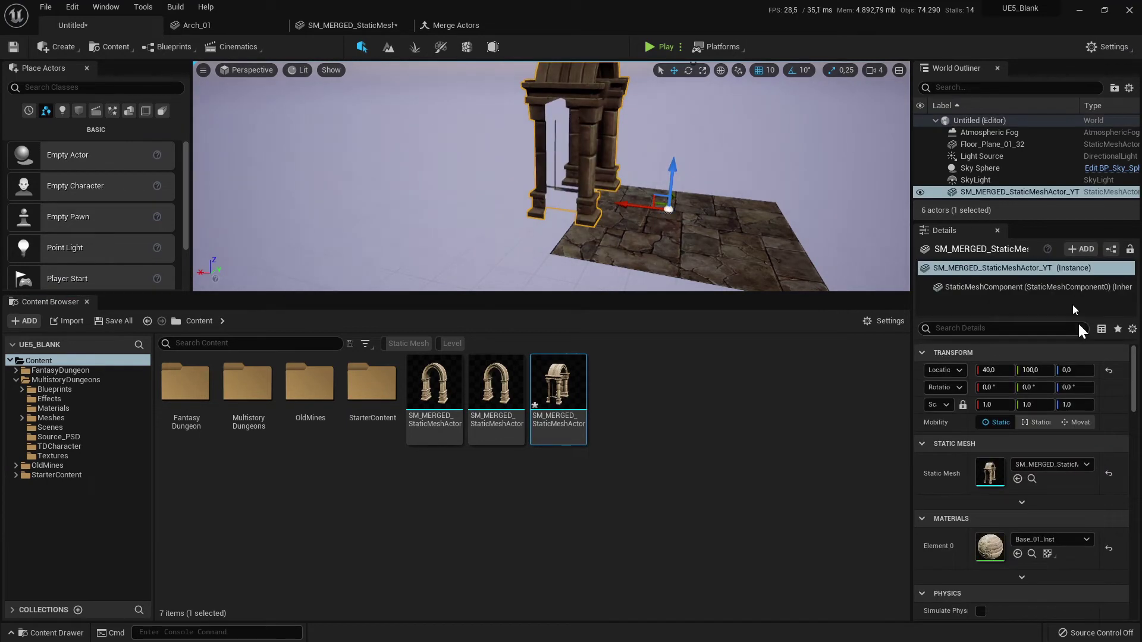
click(1110, 372)
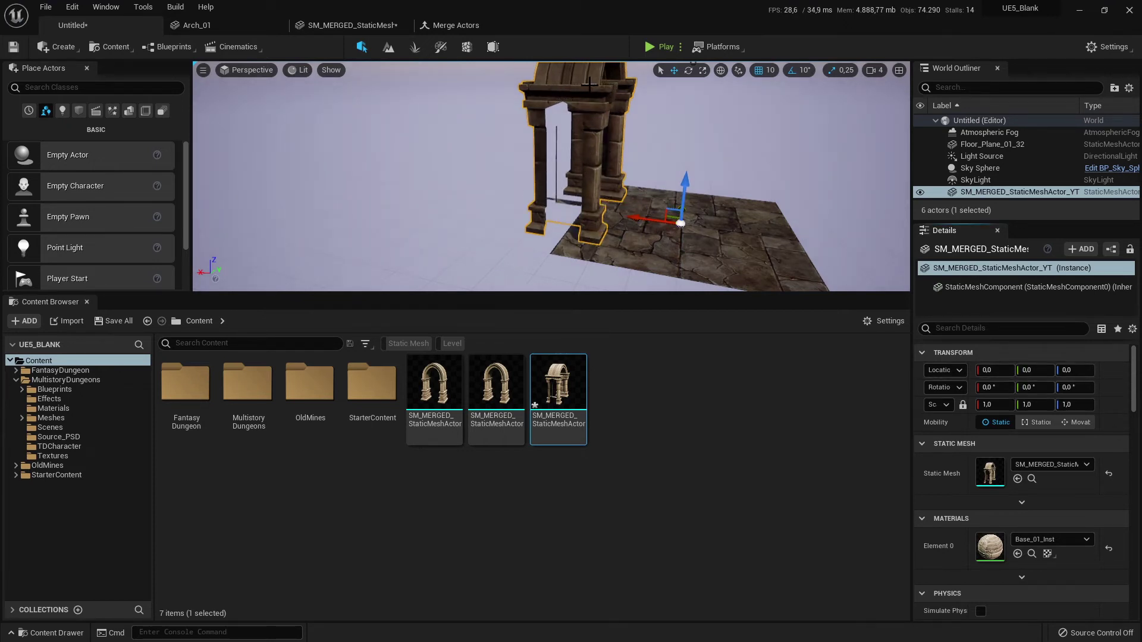
drag(559, 220, 633, 138)
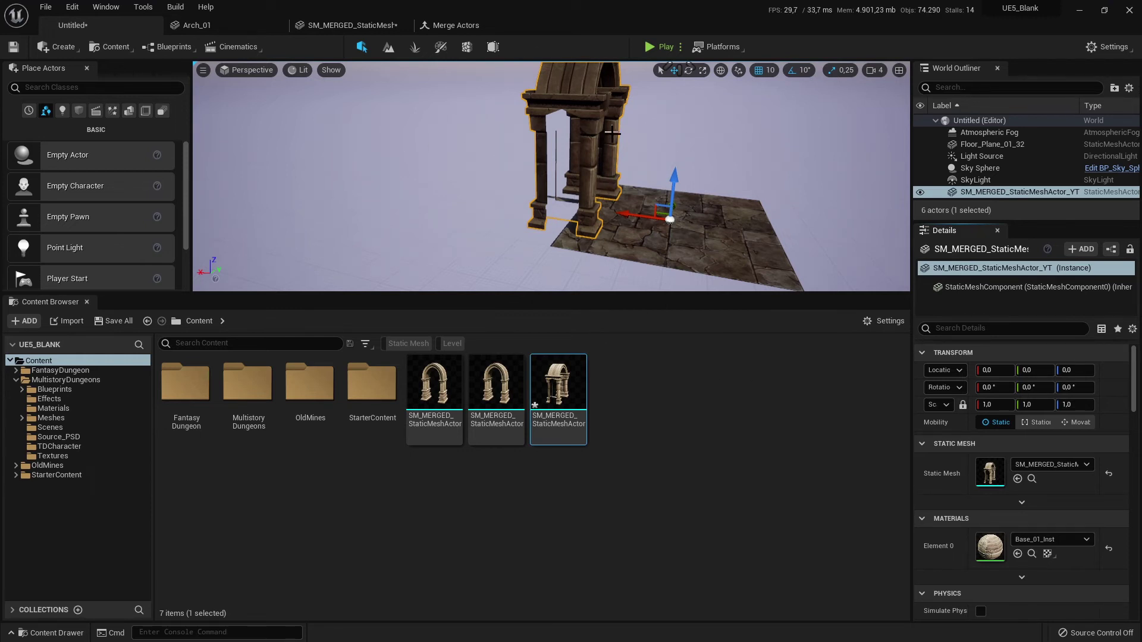
scroll(607, 218, down, 3)
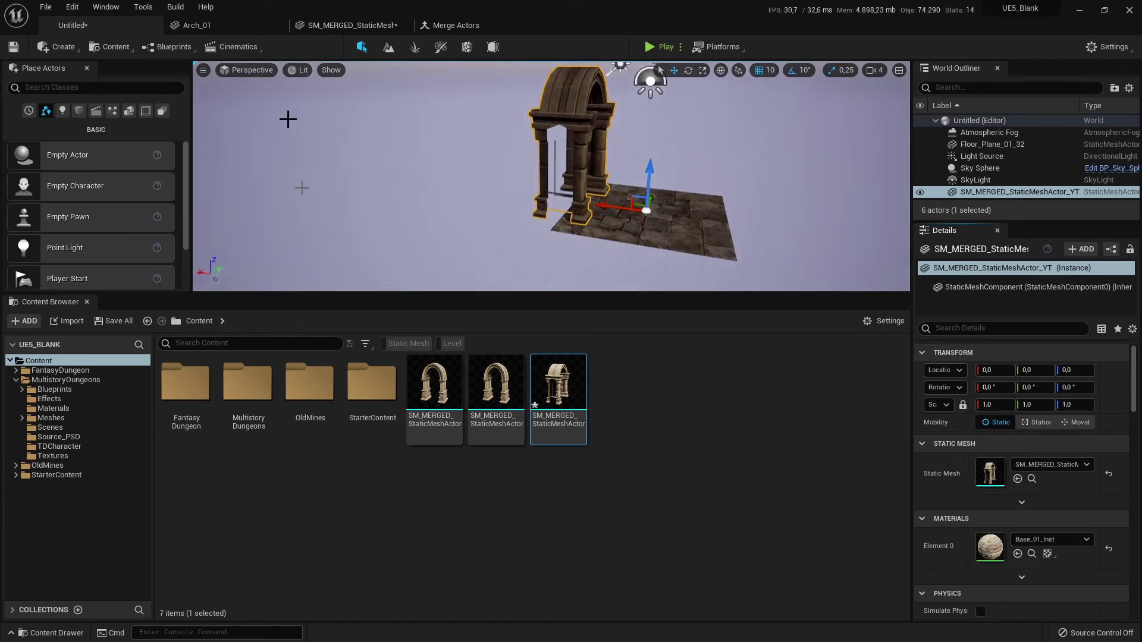
- Open the third merged arch asset and show its simple collision wireframe, viewed from the front
click(336, 23)
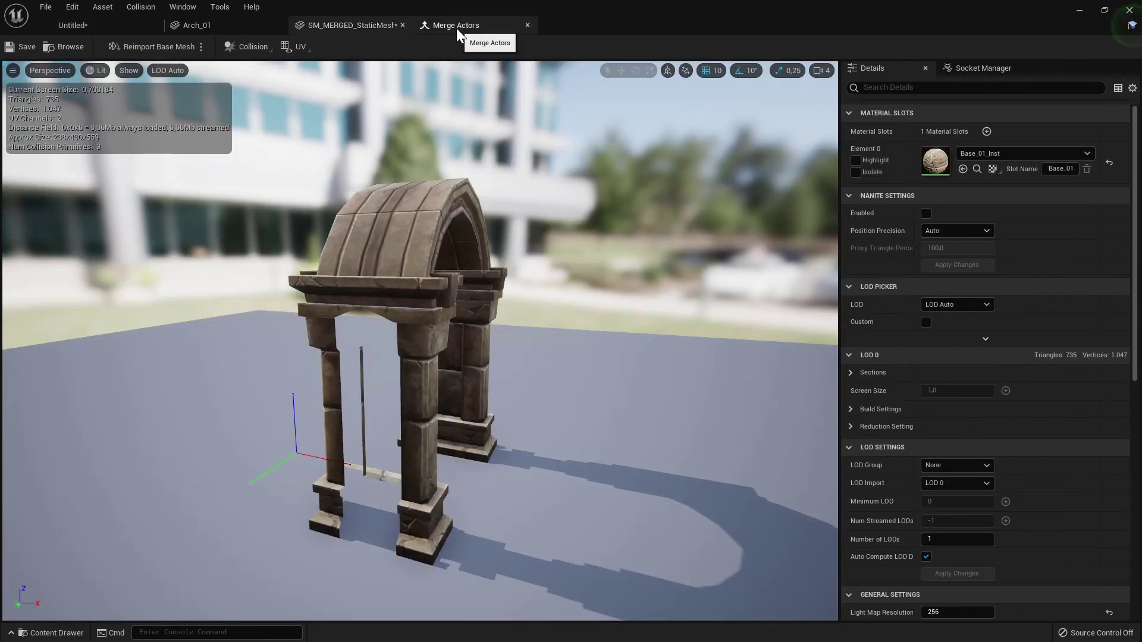
click(456, 25)
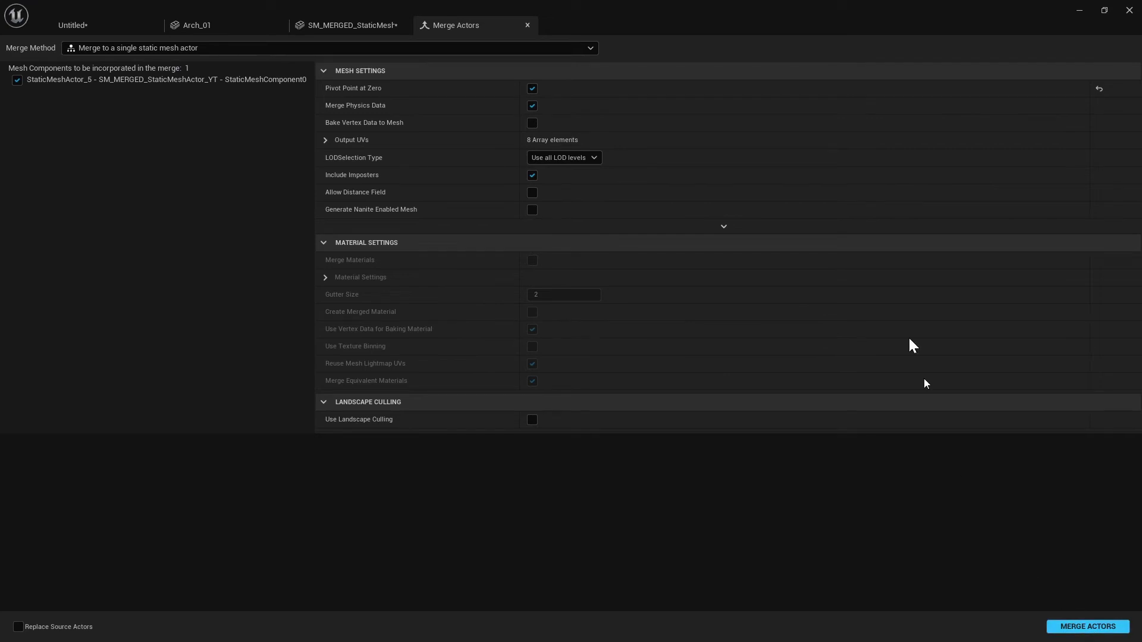
click(104, 31)
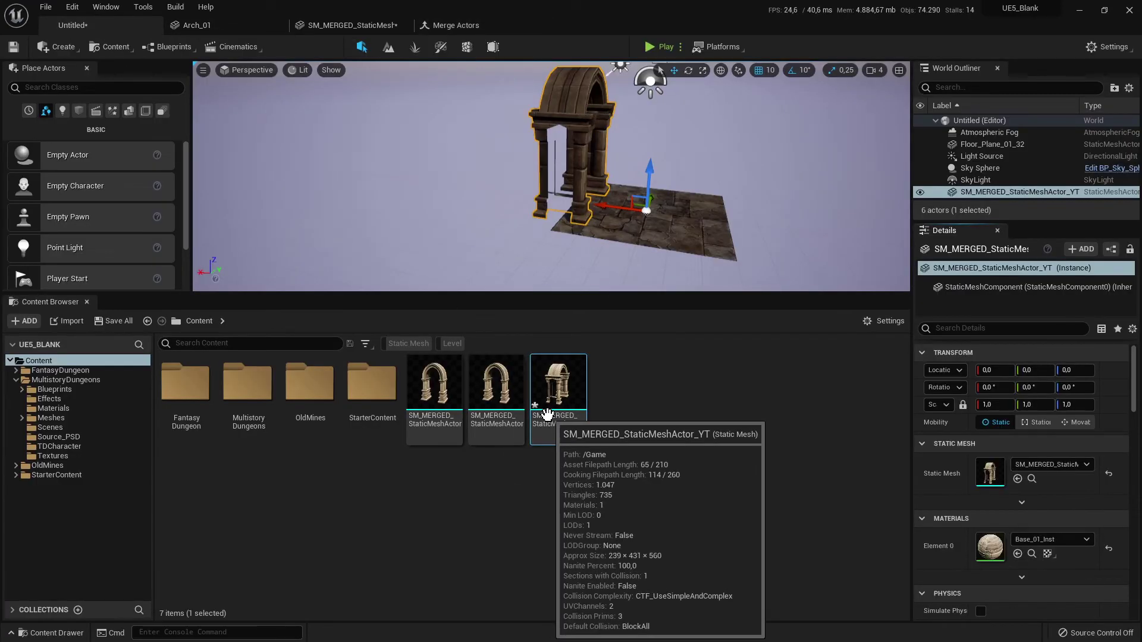
double_click(547, 413)
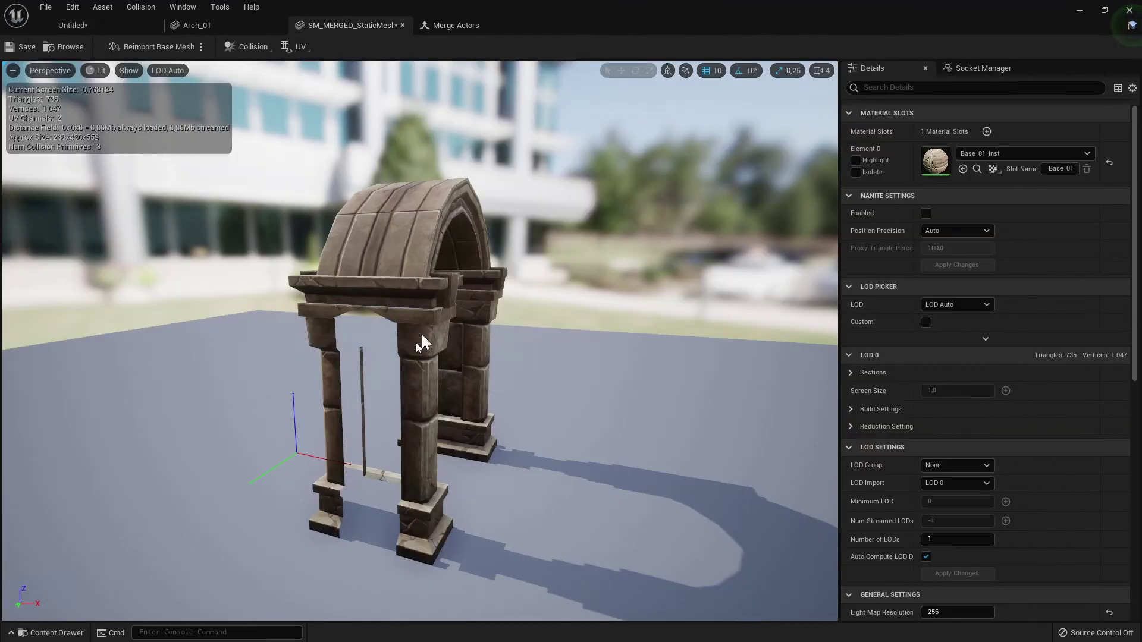
scroll(319, 340, down, 2)
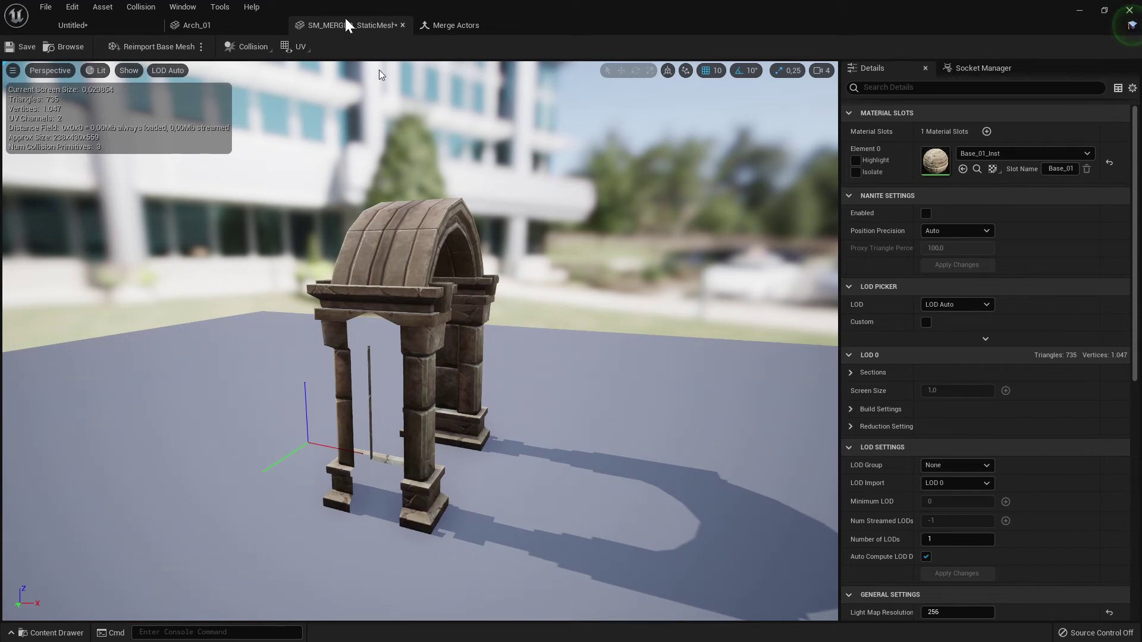
click(125, 70)
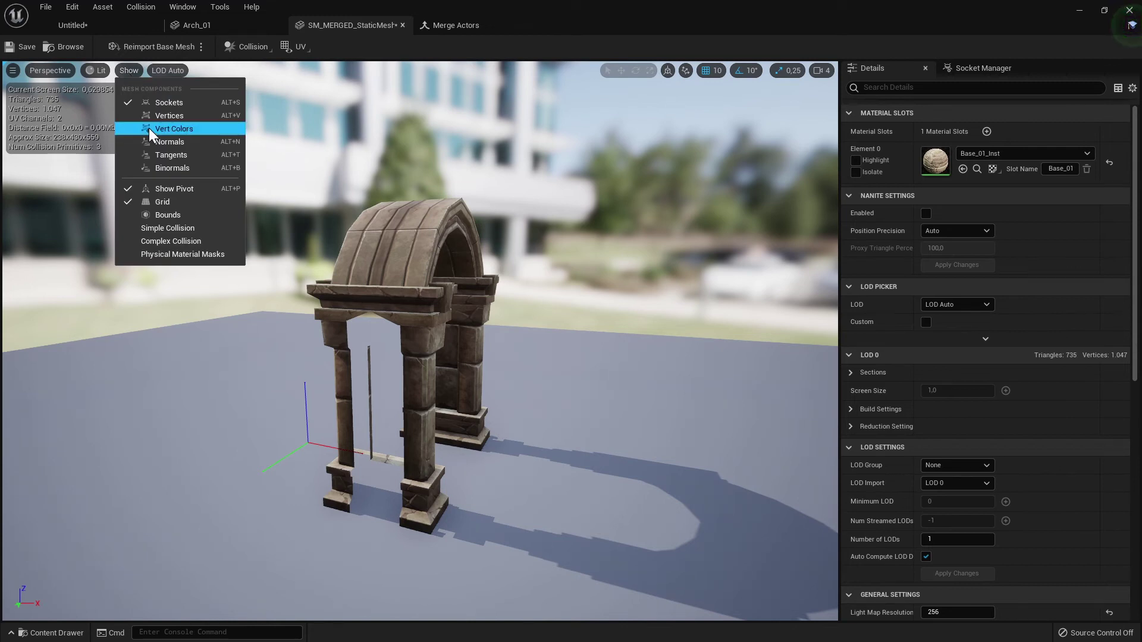
click(178, 228)
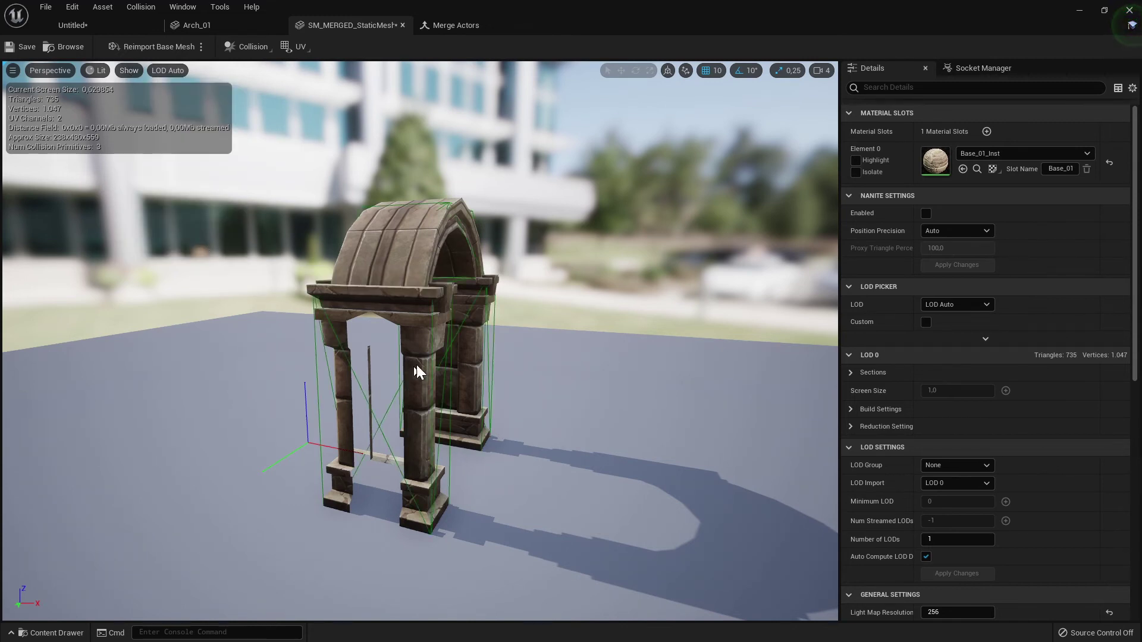
scroll(444, 357, up, 5)
scroll(444, 356, down, 4)
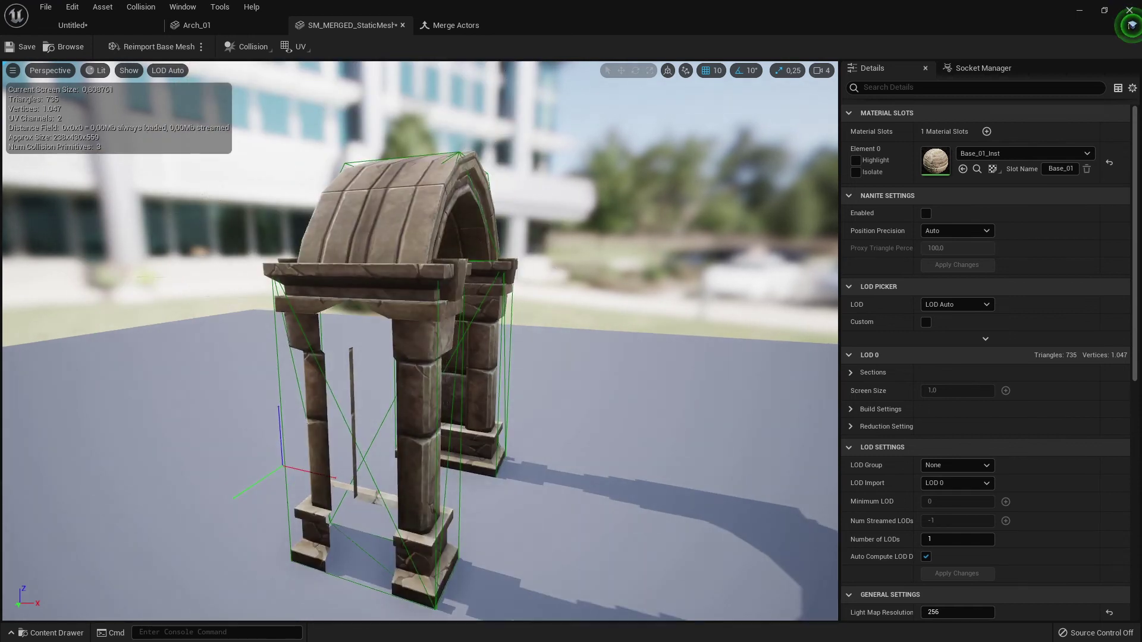
drag(445, 357, 432, 311)
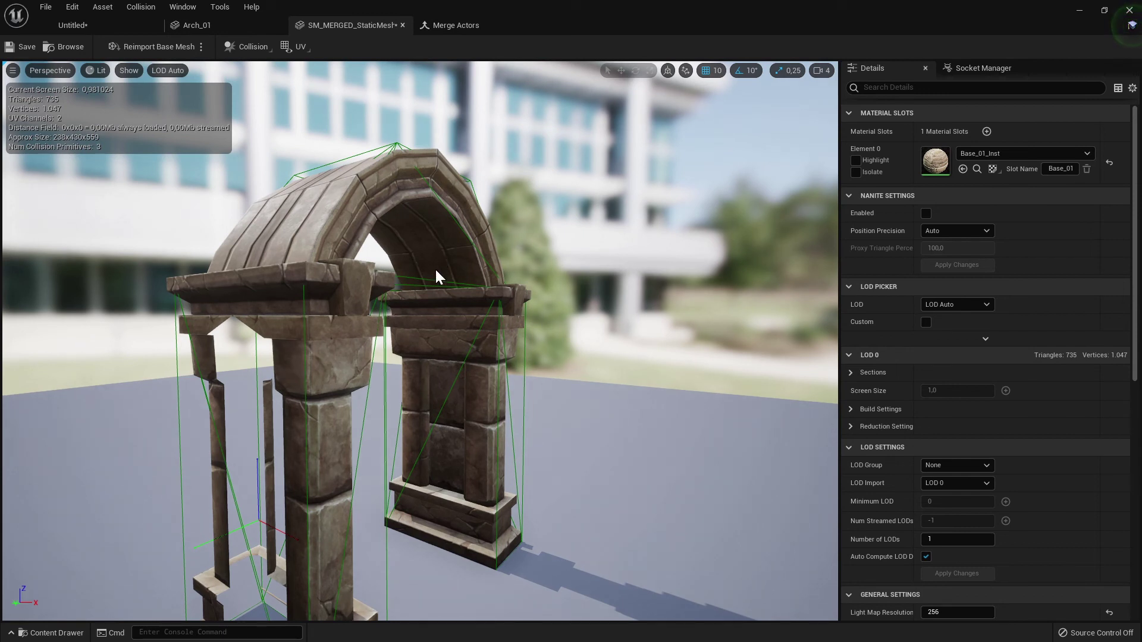
scroll(435, 267, down, 5)
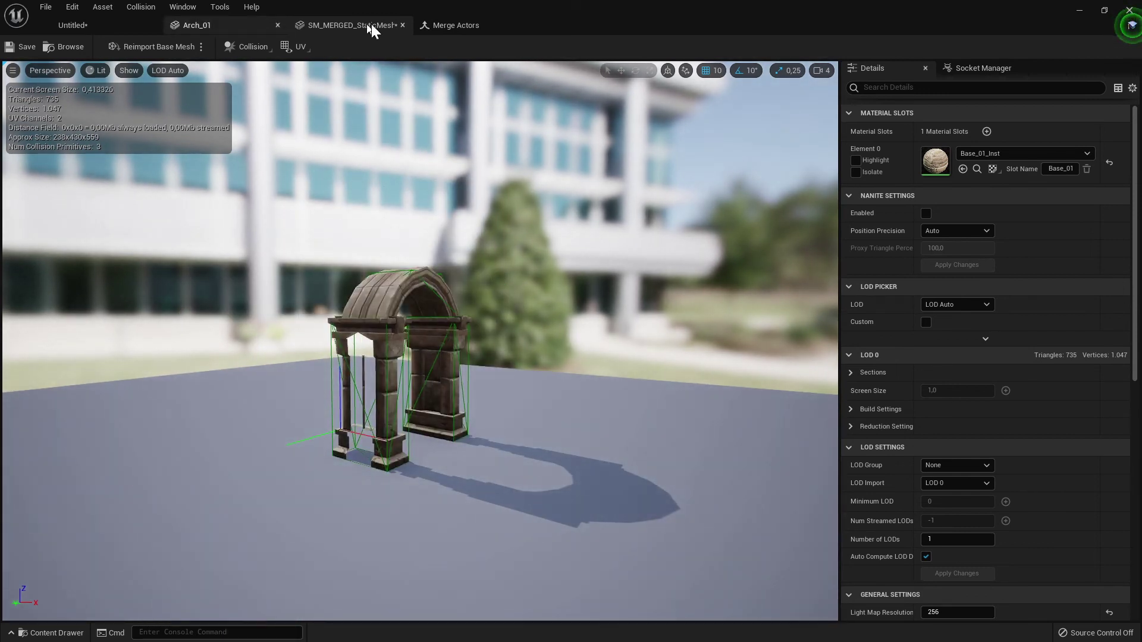
- Minimise the Unreal Engine 5 editor and the Epic launcher to reveal the UE4 DemoMap
click(446, 25)
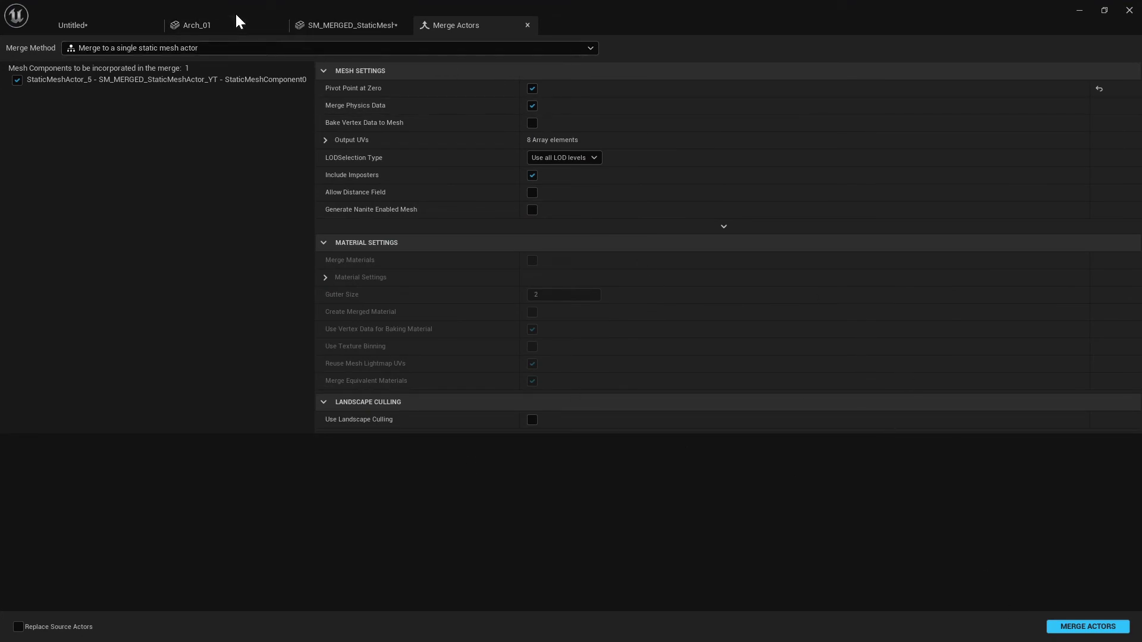
click(122, 31)
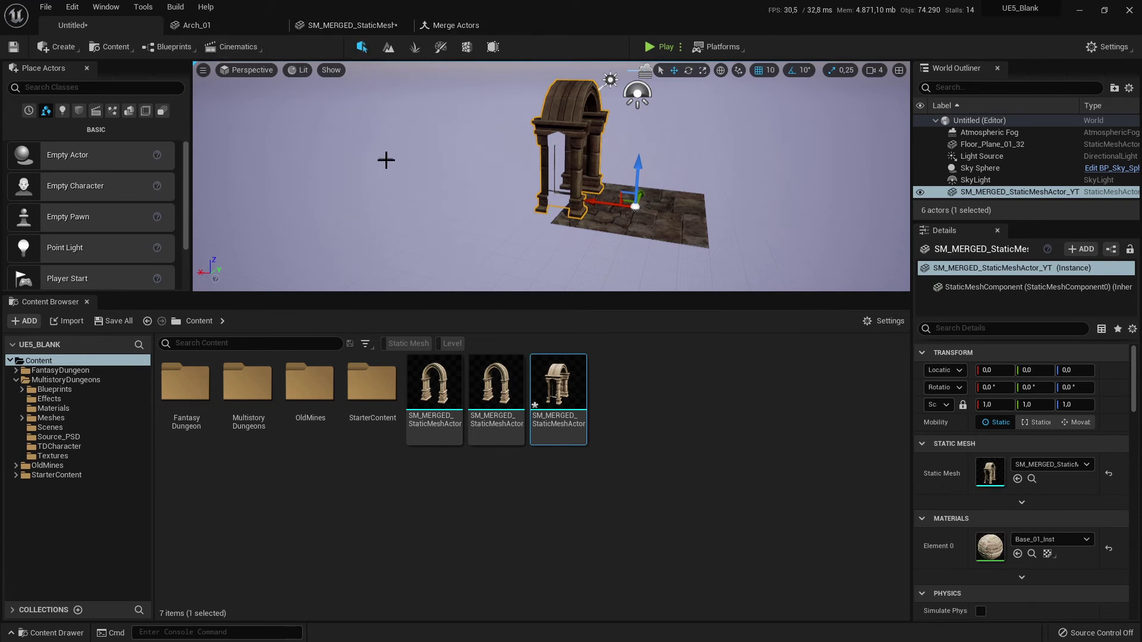
click(1080, 10)
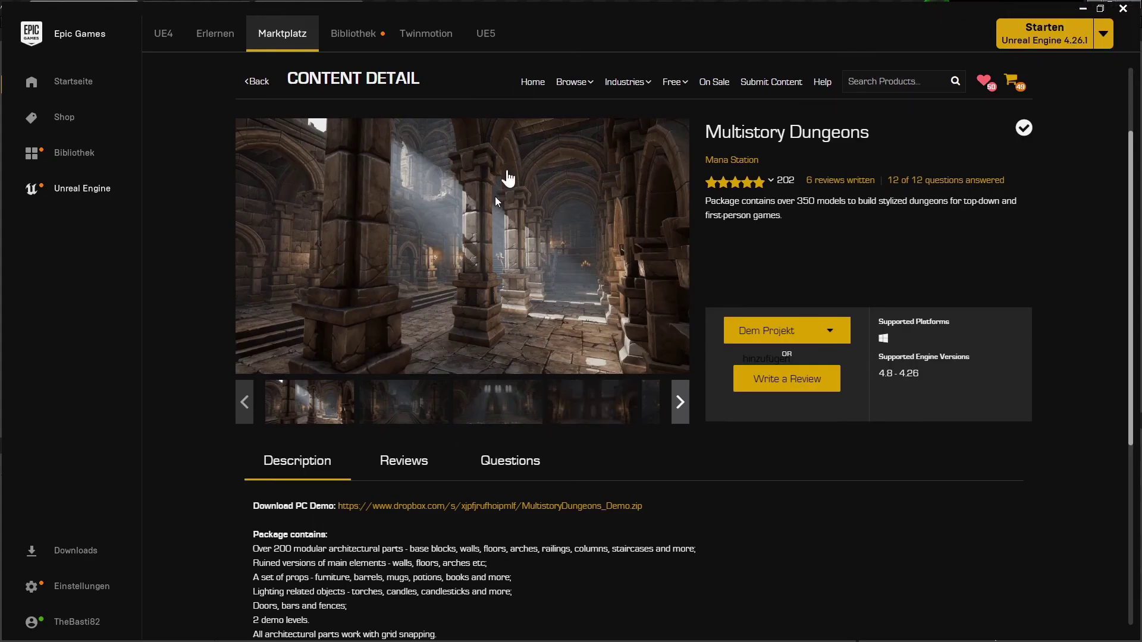
click(1083, 9)
scroll(347, 247, down, 3)
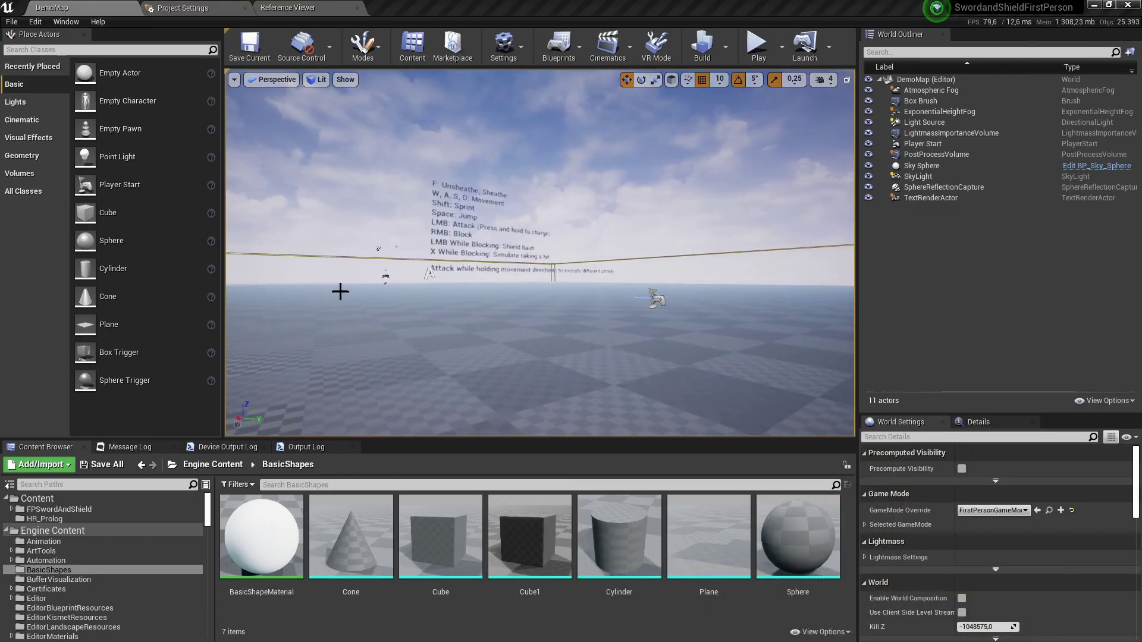
right_drag(482, 359, 512, 242)
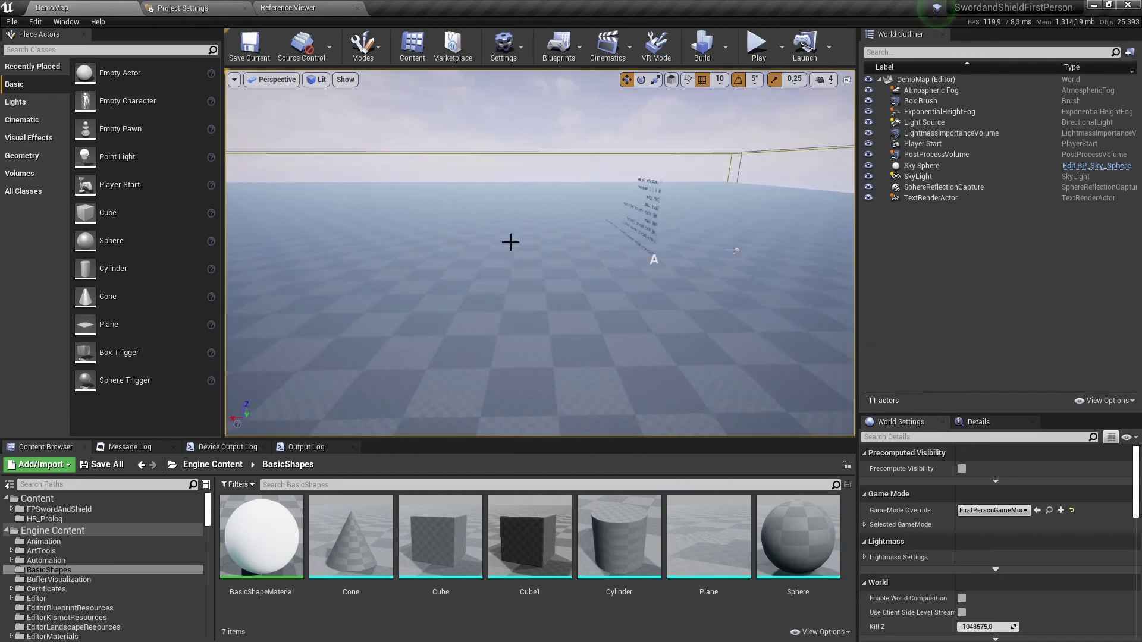
click(67, 23)
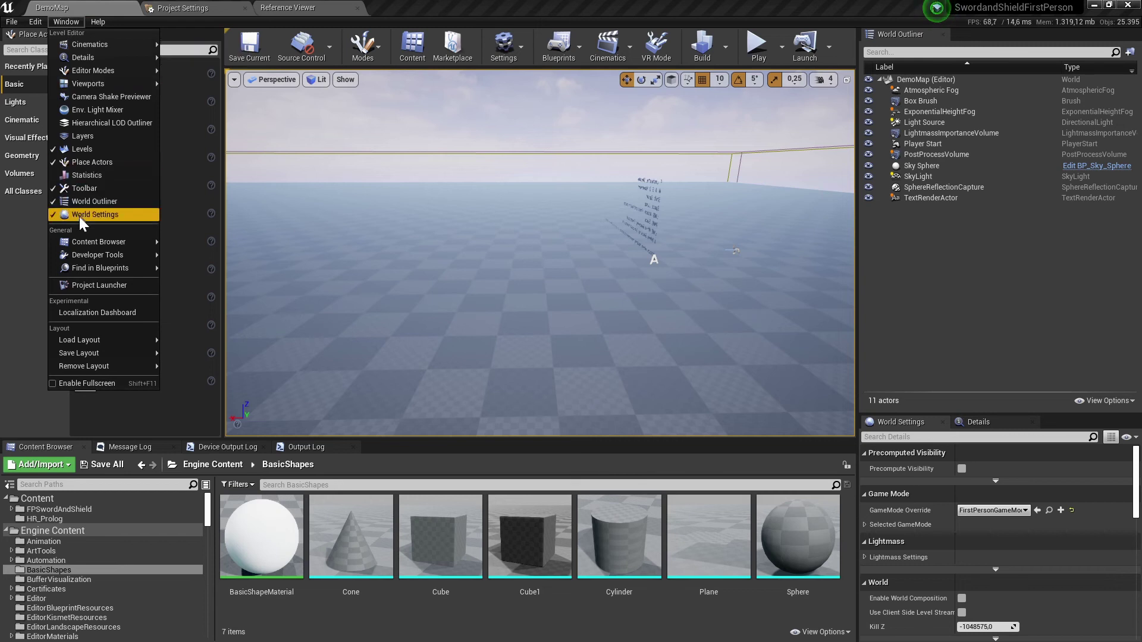
mouse_move(113, 256)
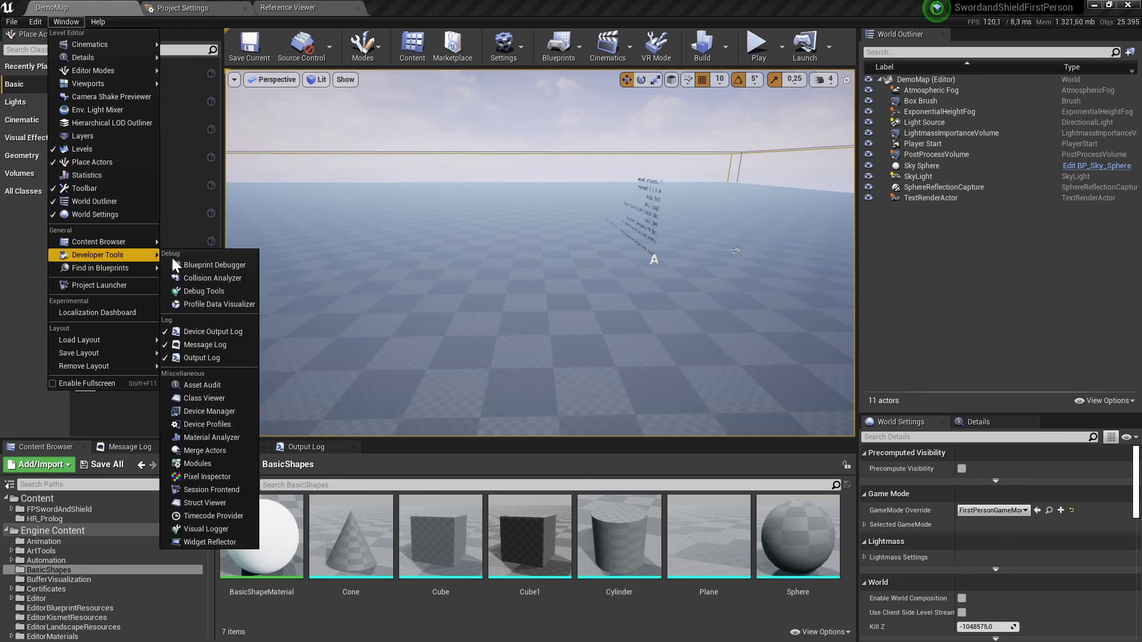
click(223, 451)
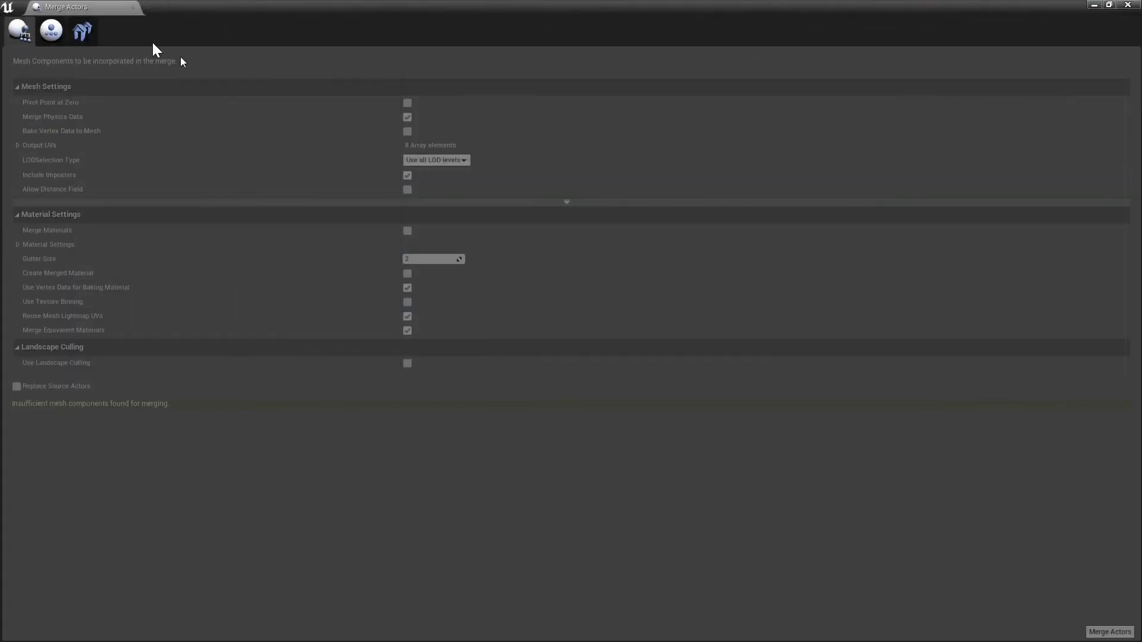
click(50, 29)
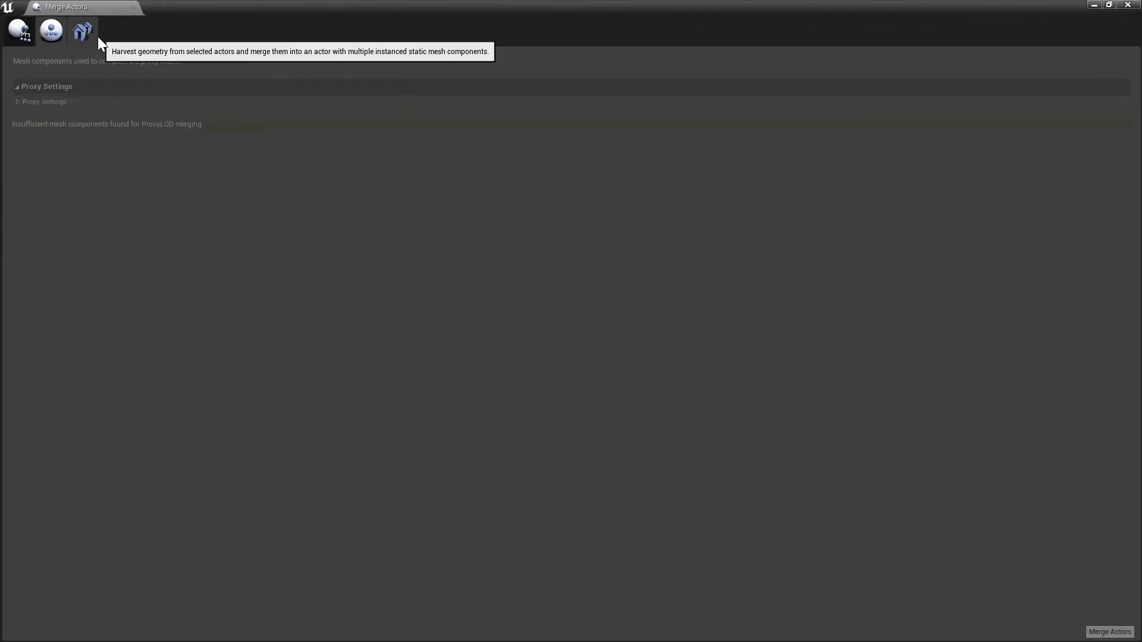
click(87, 37)
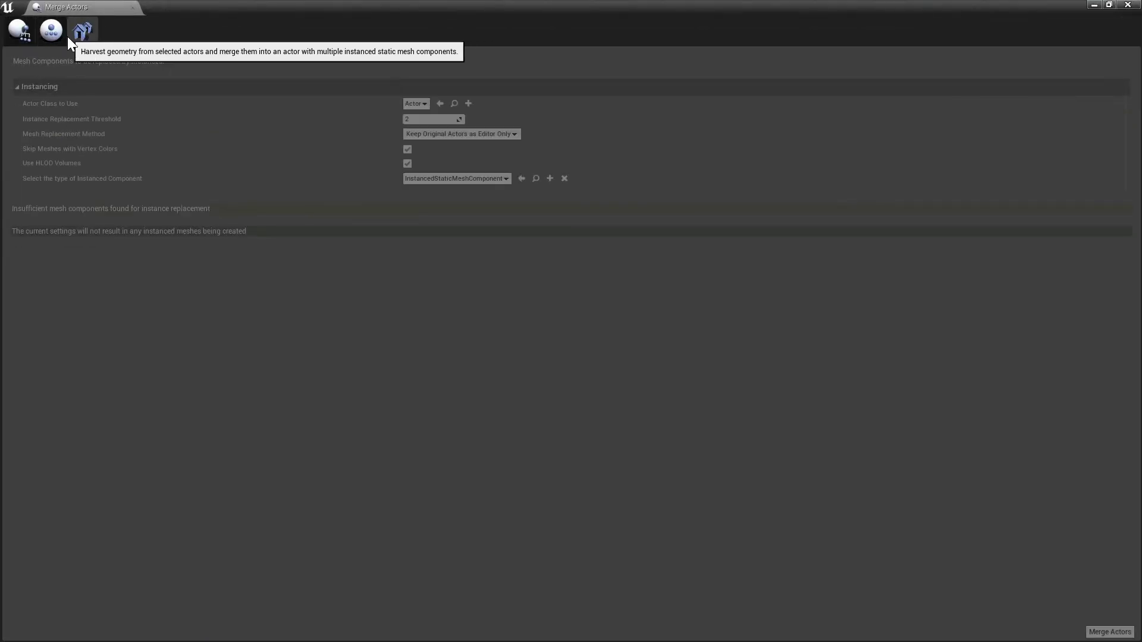
click(23, 33)
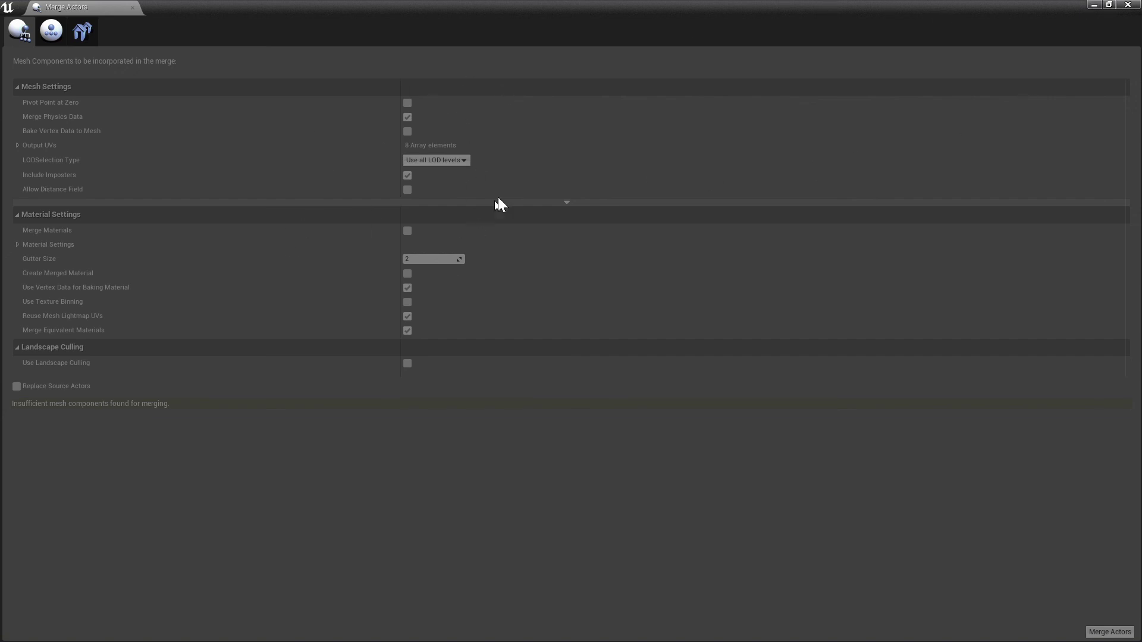
click(1093, 7)
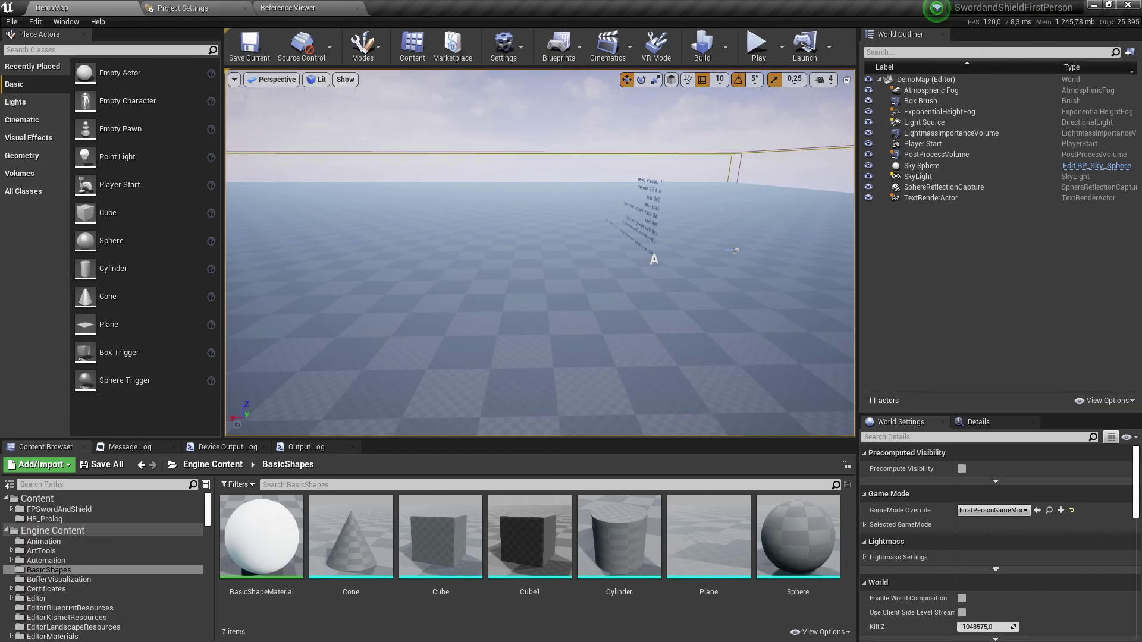
- Back in the UE5 level, zoom toward the merged arch and start File > New Level
key(alt+Tab)
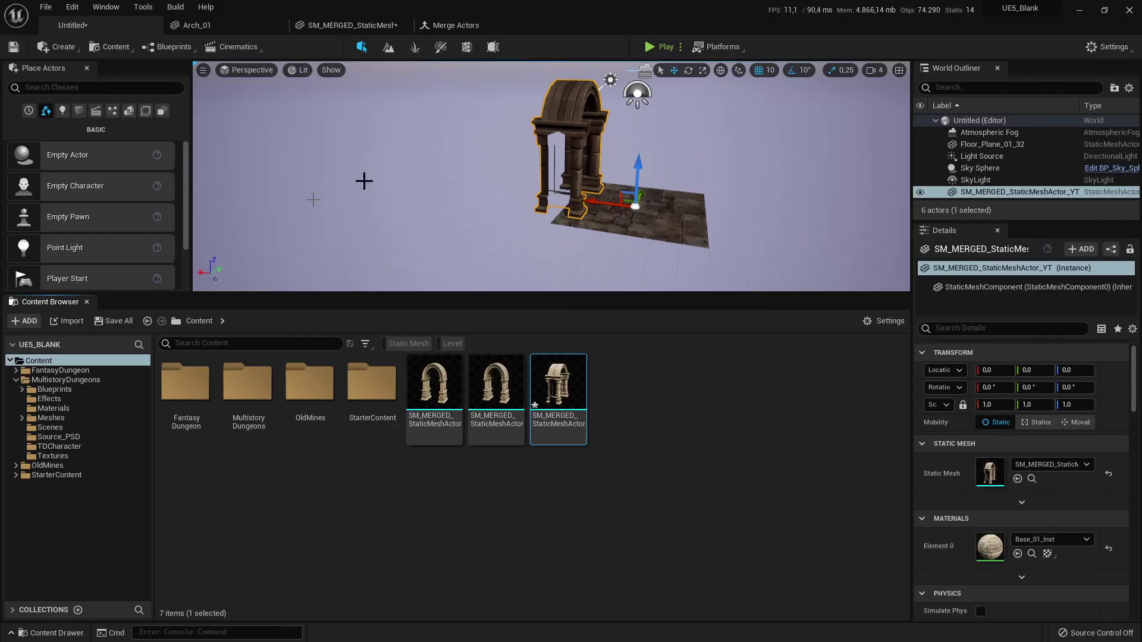
scroll(614, 194, up, 4)
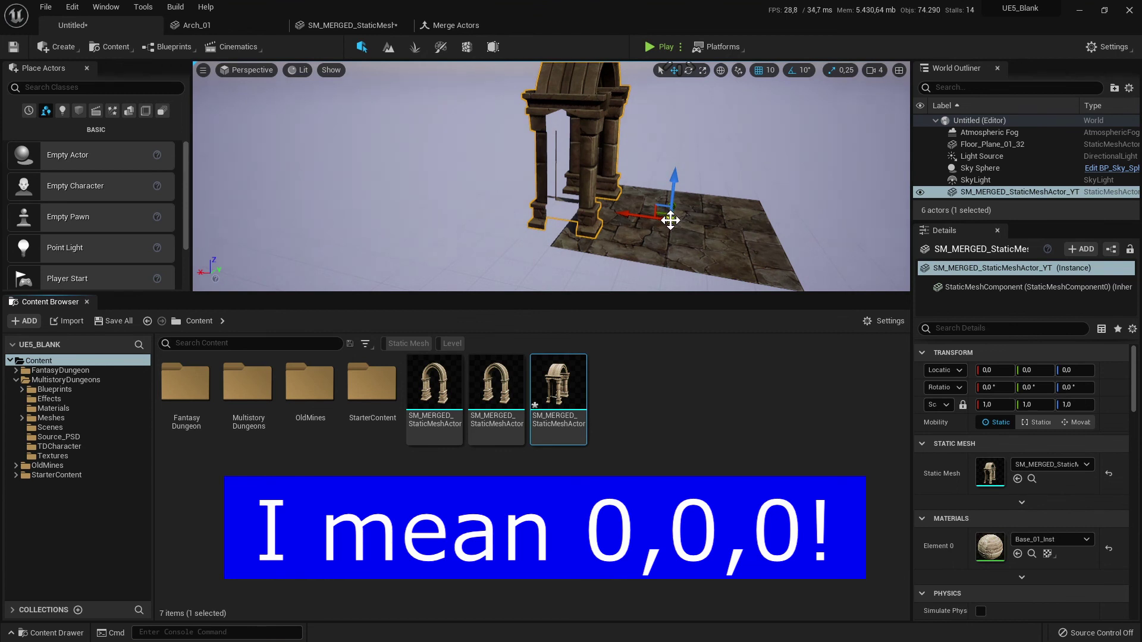
click(45, 8)
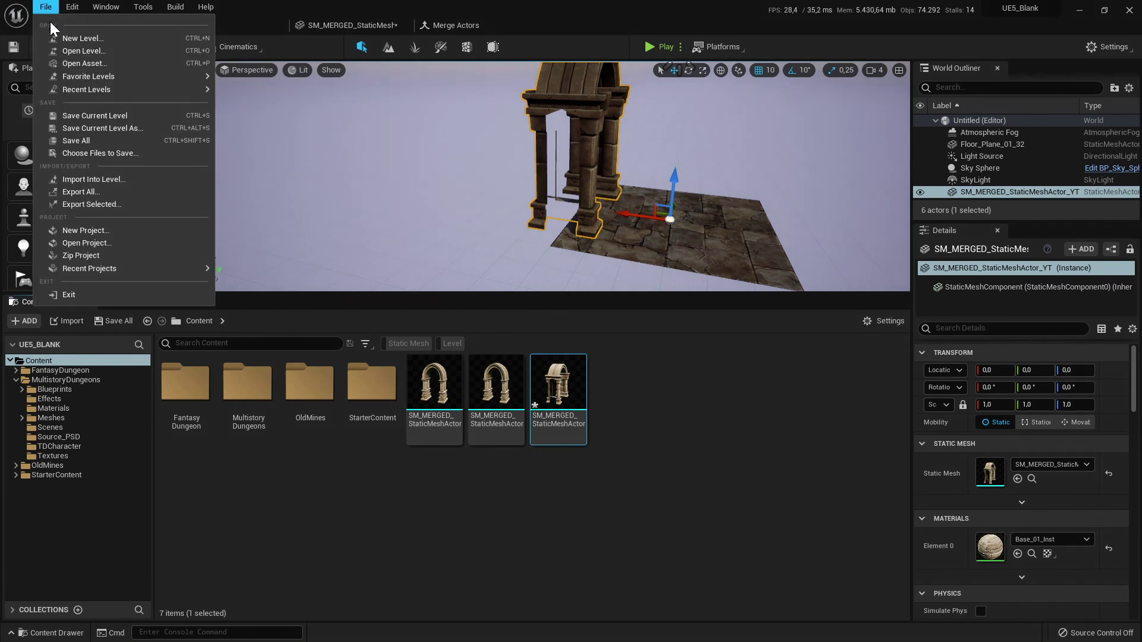
click(61, 40)
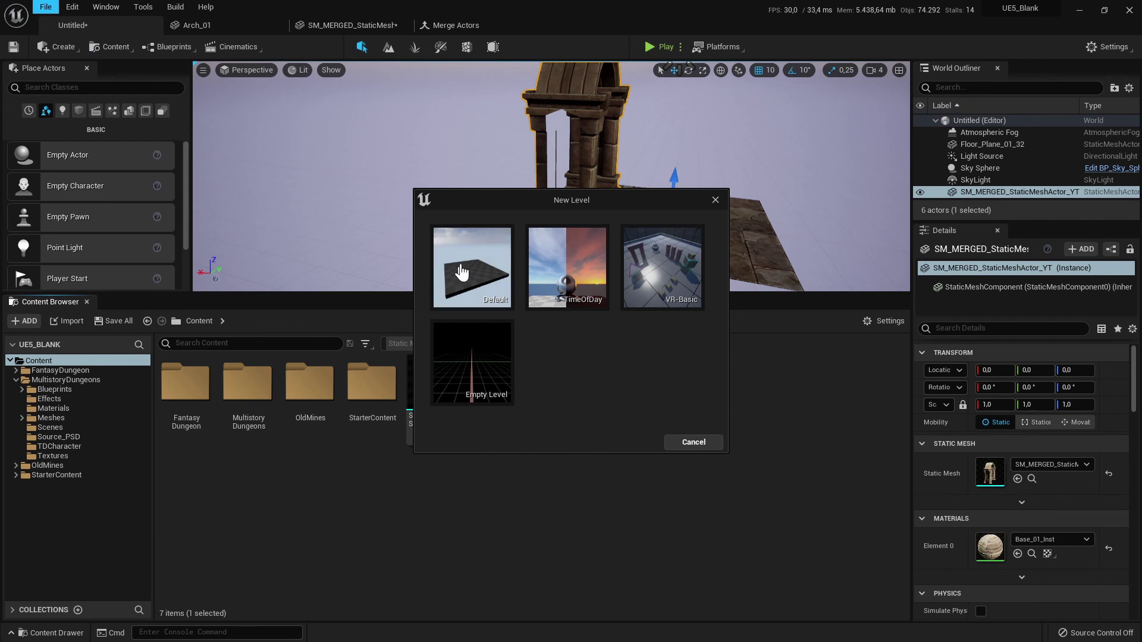